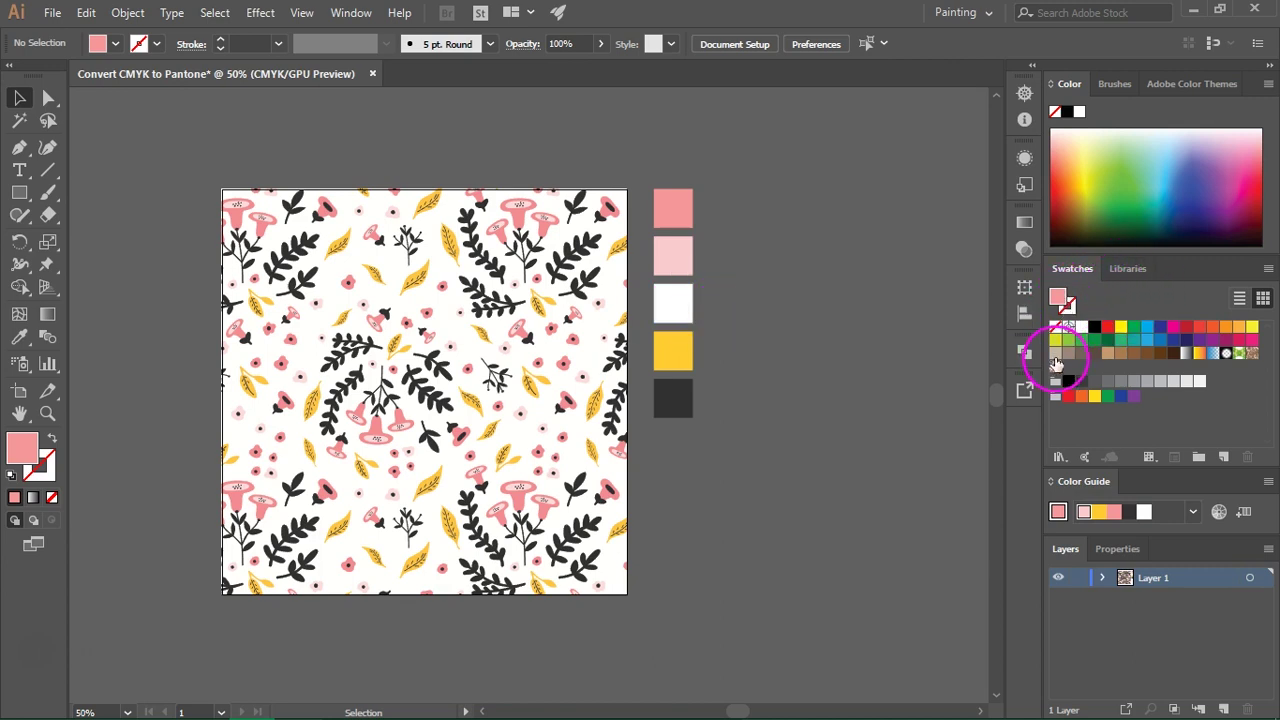
Show the Swatches panel from the Window menu and float it over the canvas beside the pattern
click(348, 14)
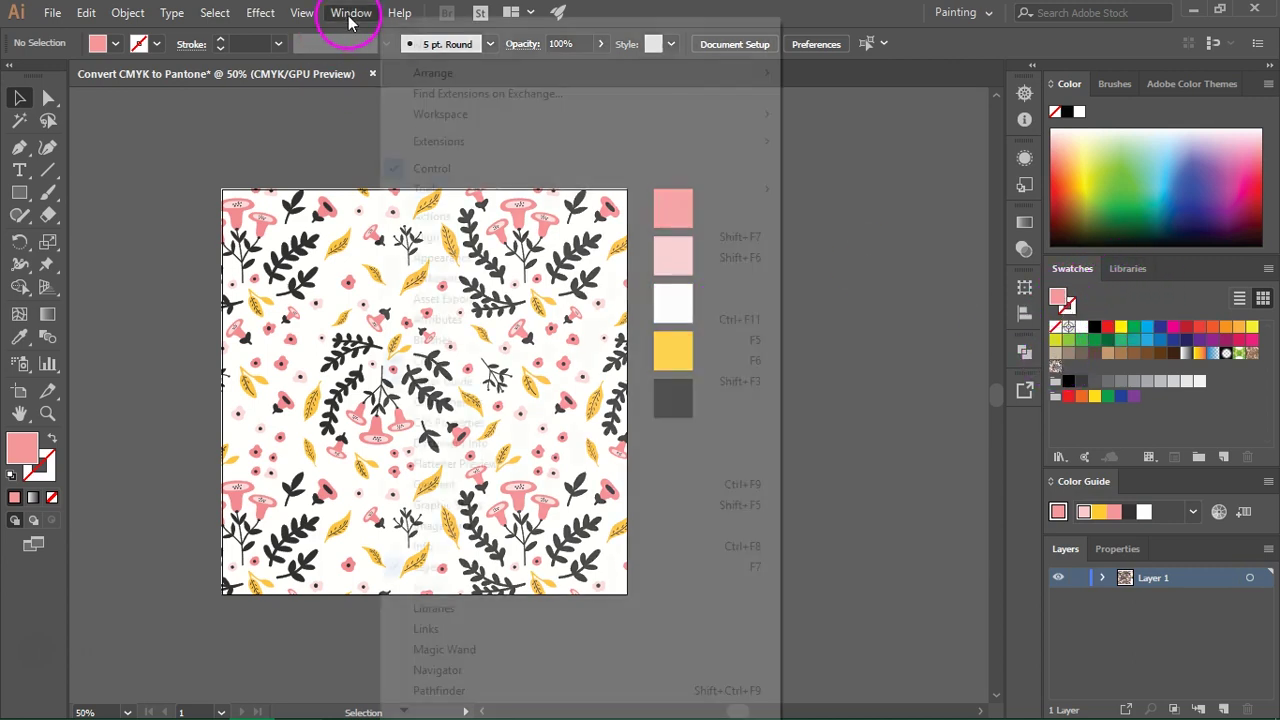
mouse_move(403, 709)
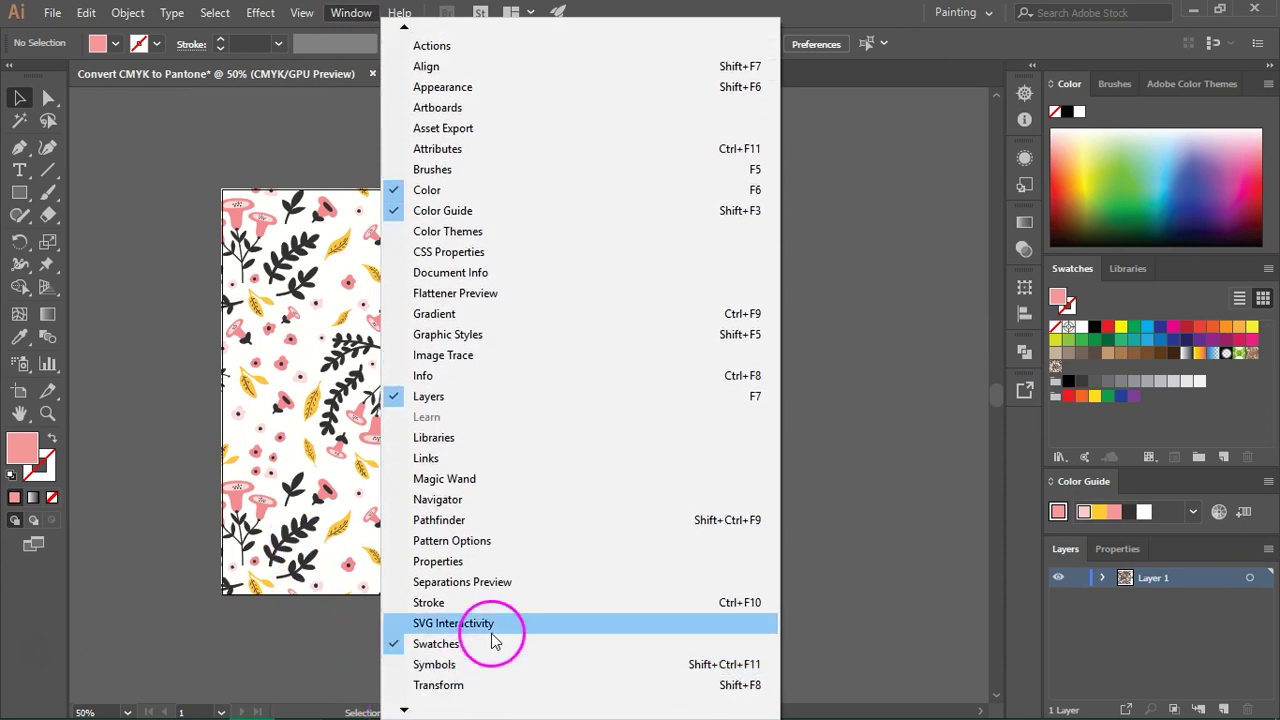
click(1105, 420)
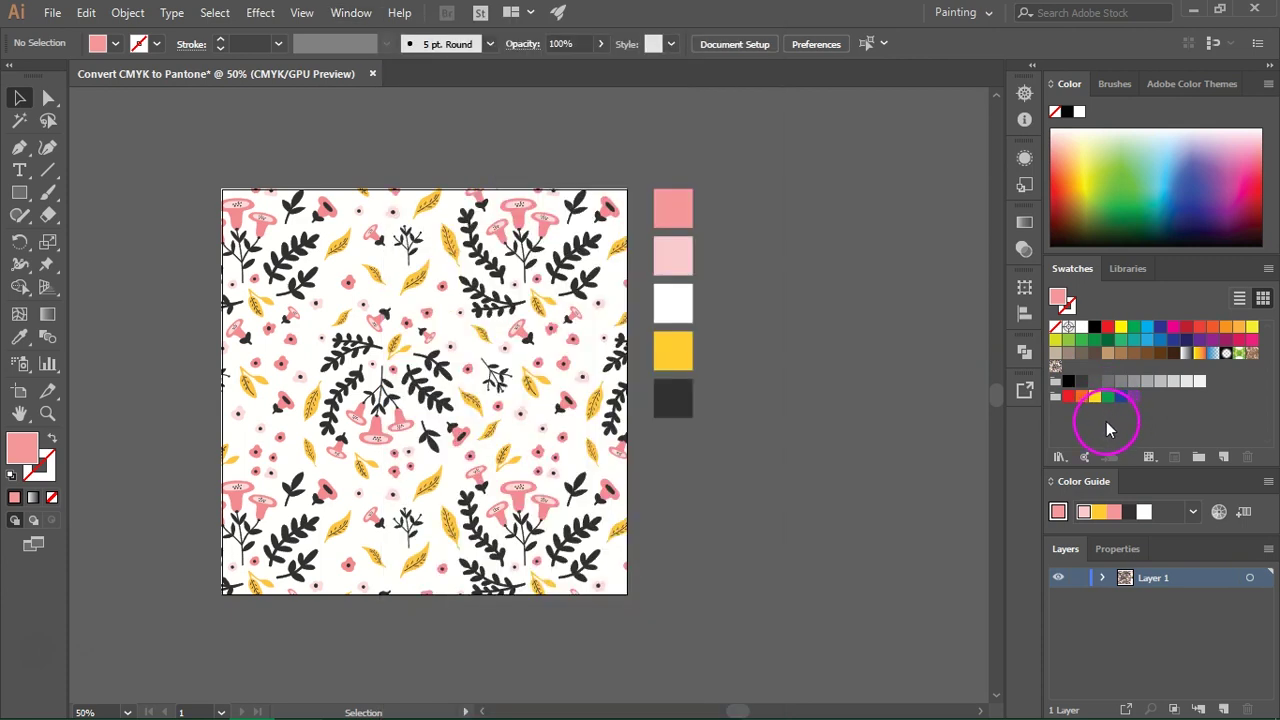
drag(1060, 280, 758, 201)
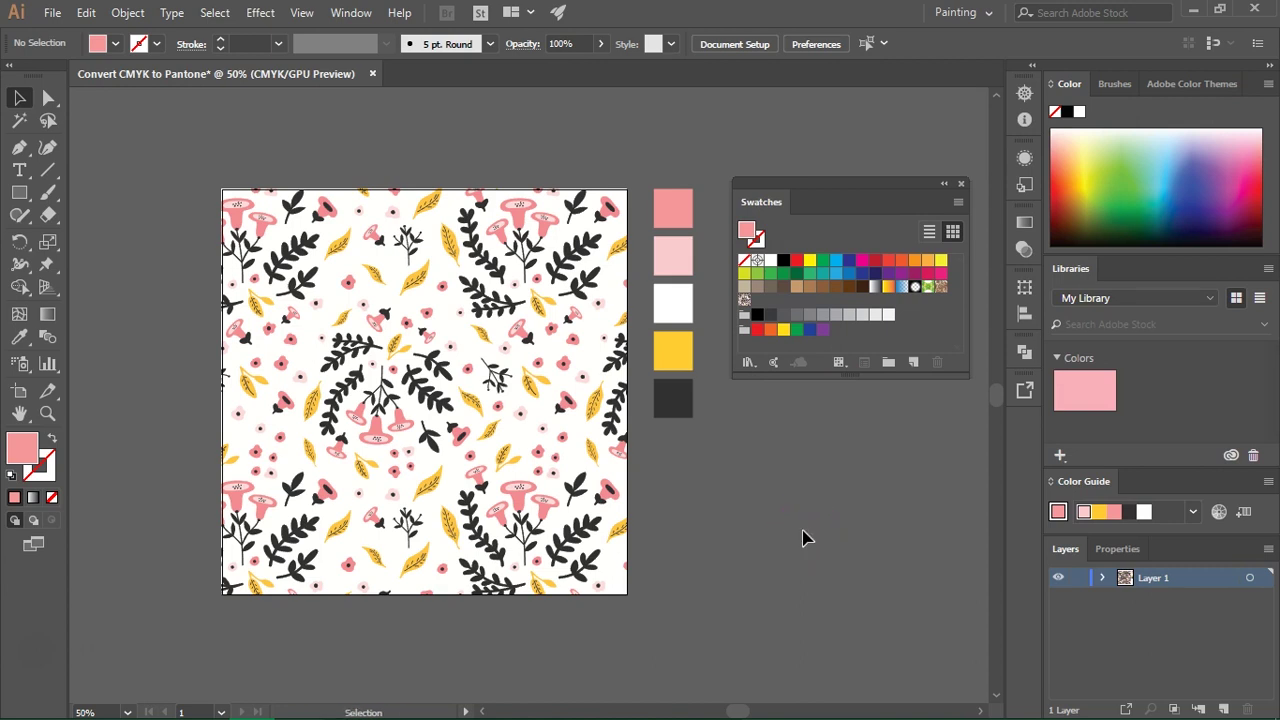
Create Color Group 1 from the selected floral pattern artwork
drag(634, 143, 716, 478)
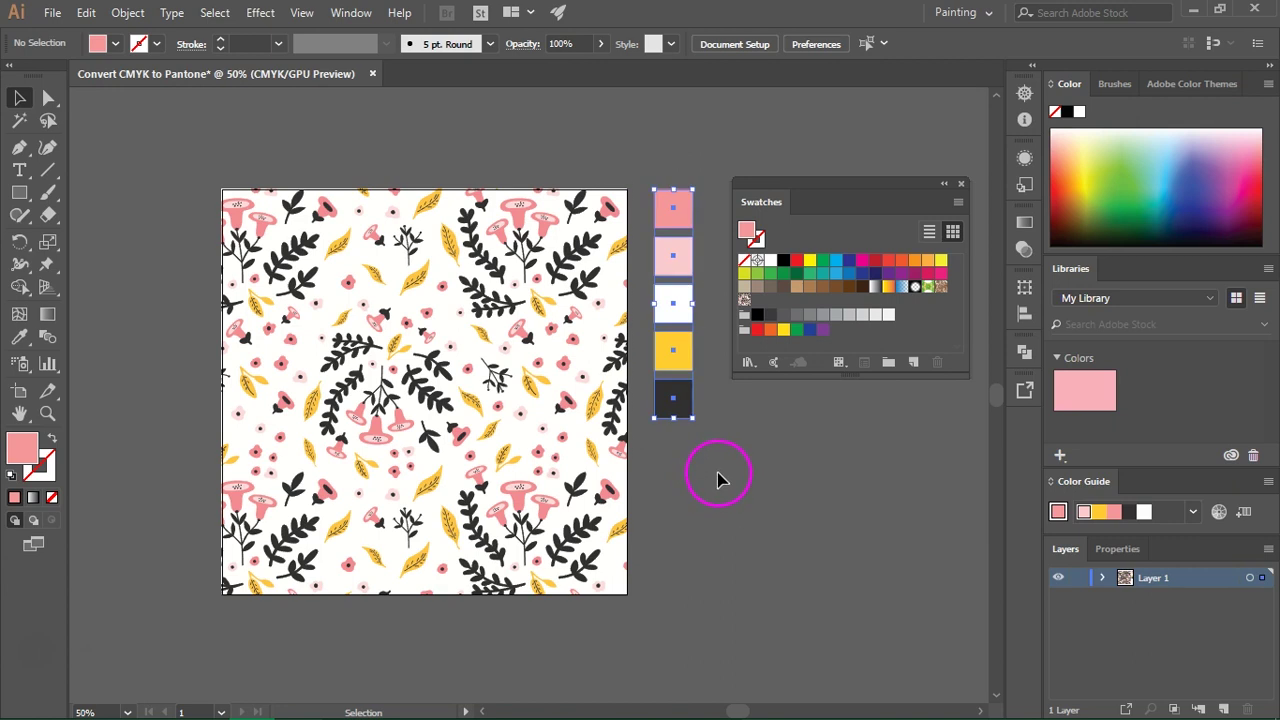
click(530, 285)
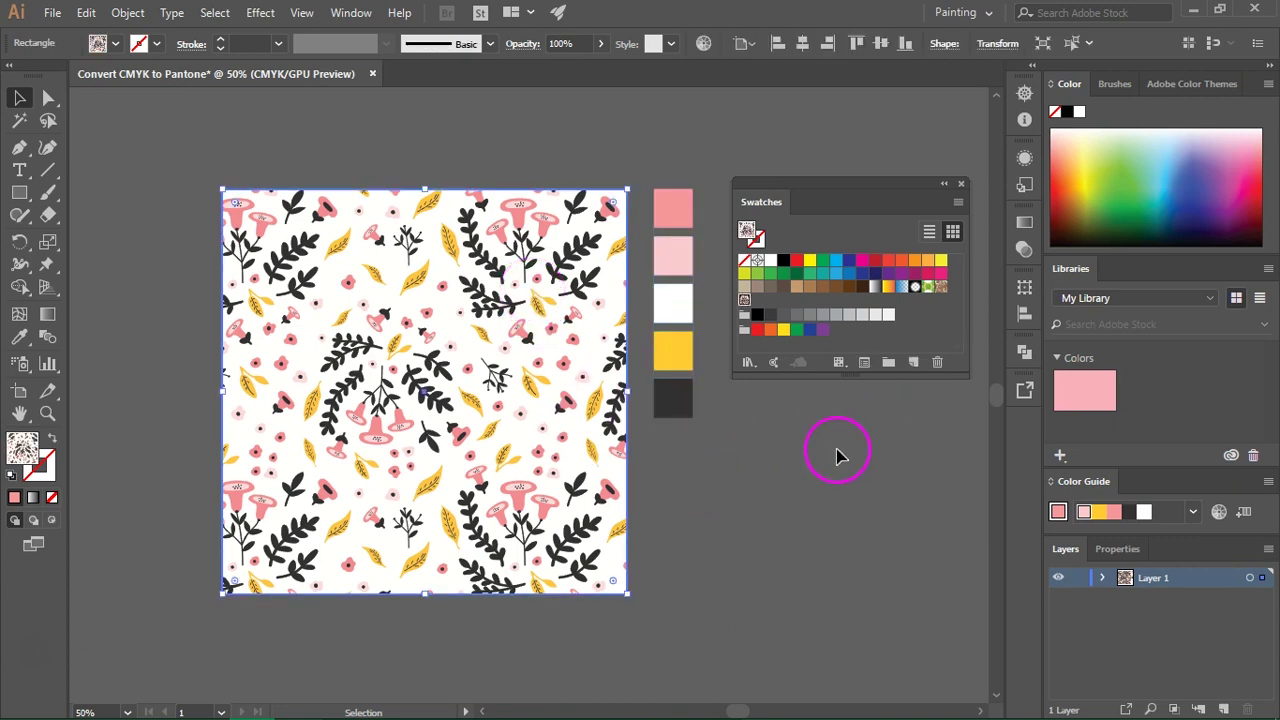
click(889, 362)
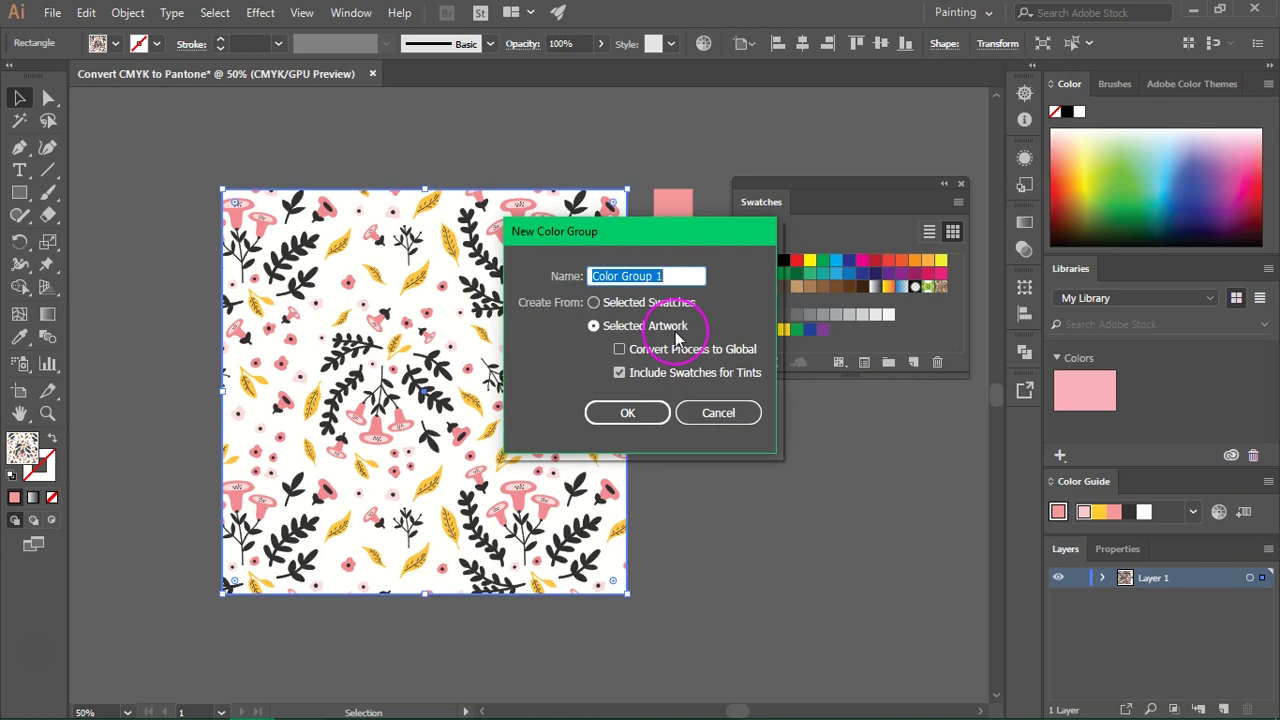
click(657, 380)
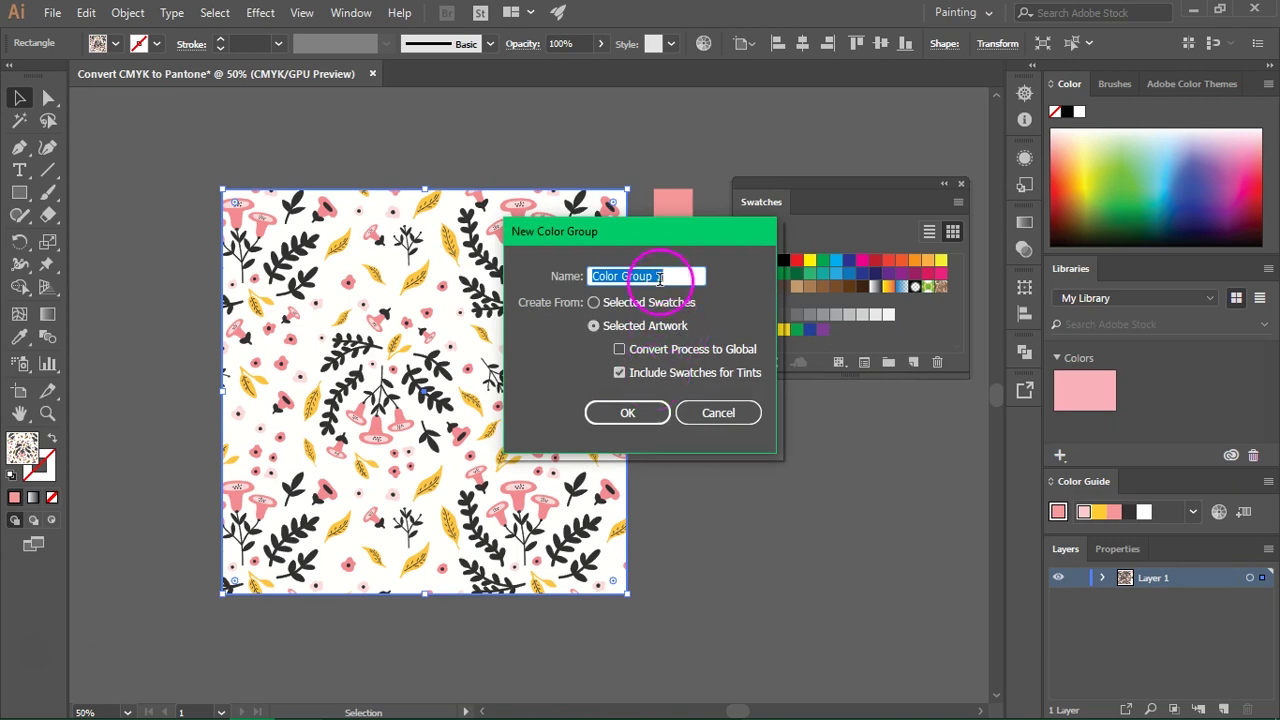
click(625, 416)
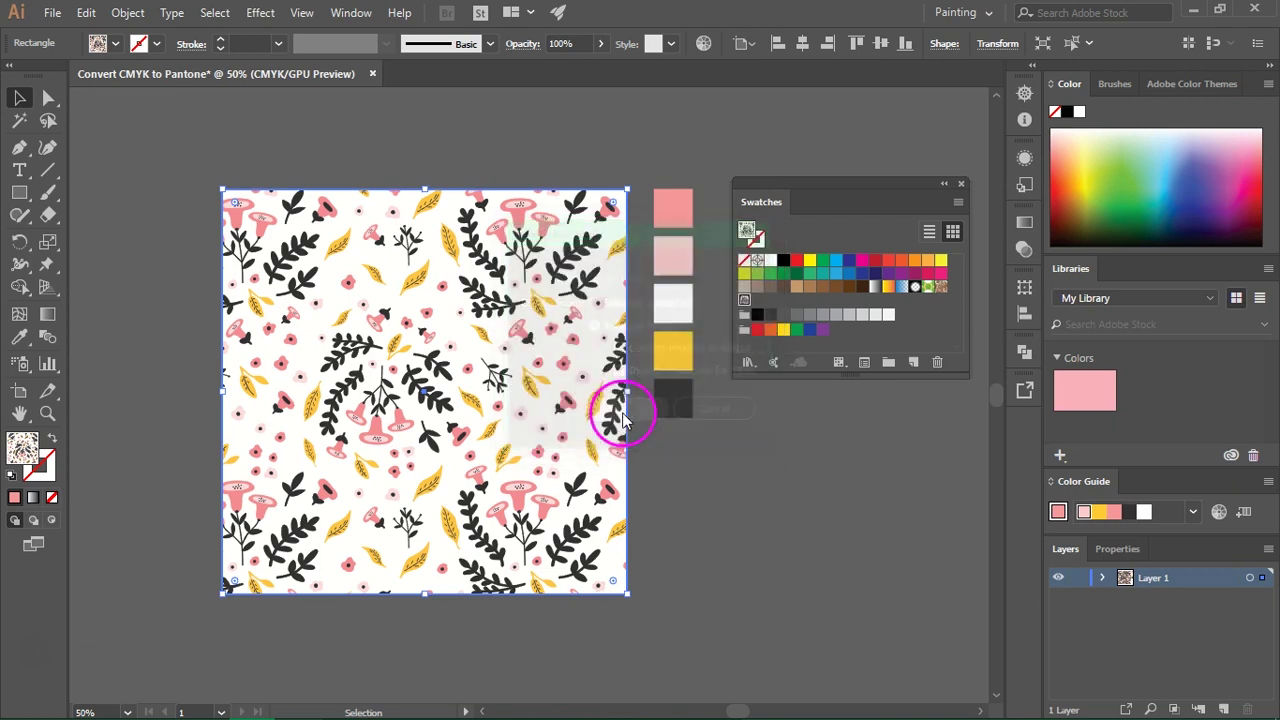
Enlarge the Swatches panel, select Color Group 1, and give the pattern square a solid brown fill
drag(825, 380, 820, 435)
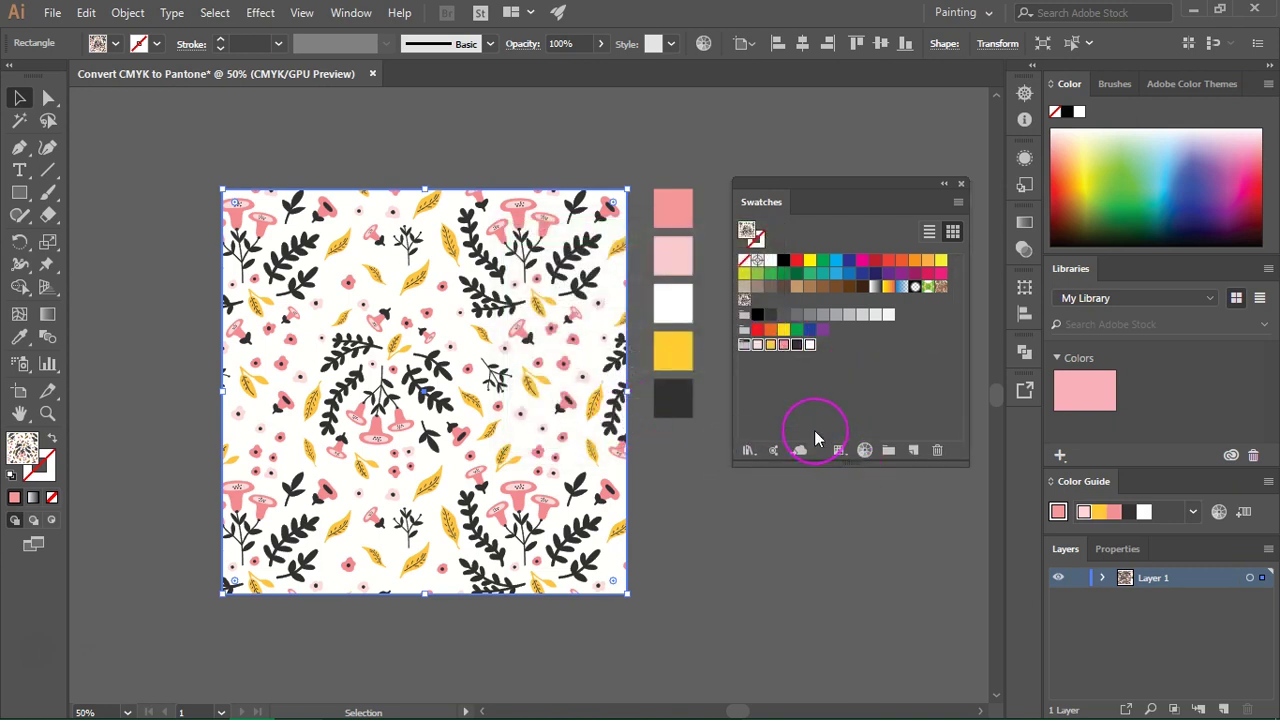
click(745, 344)
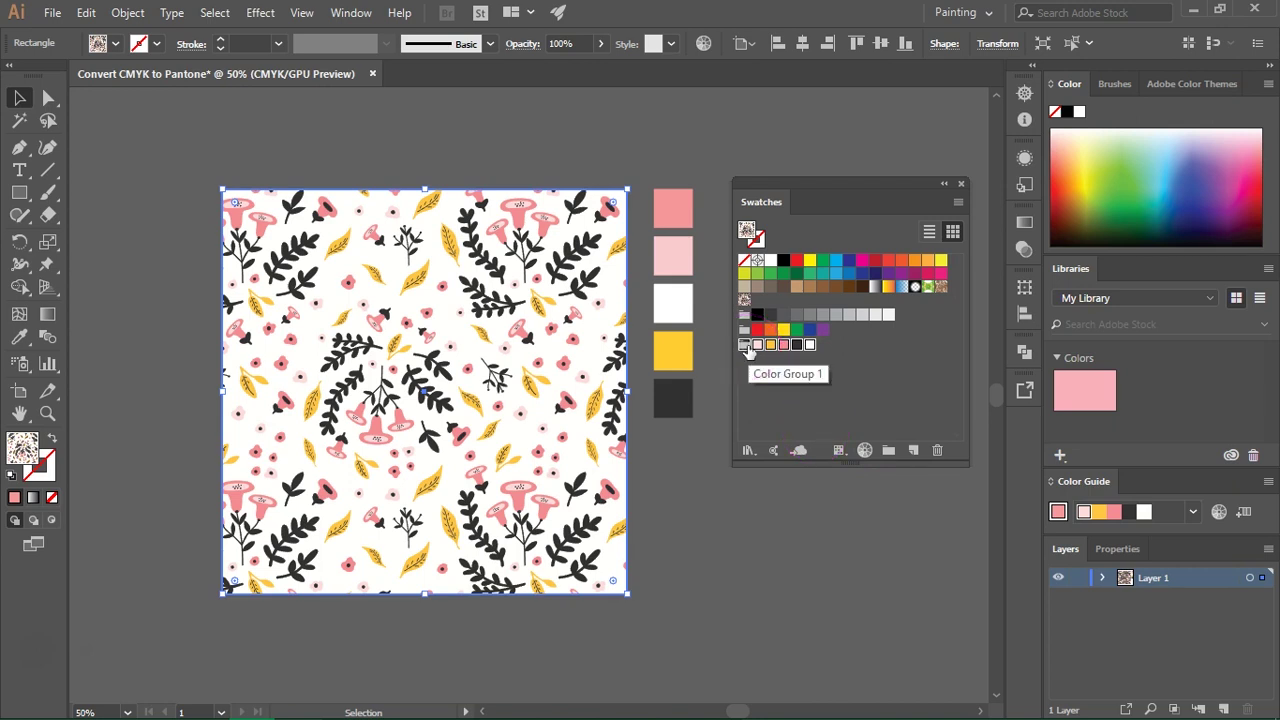
click(864, 451)
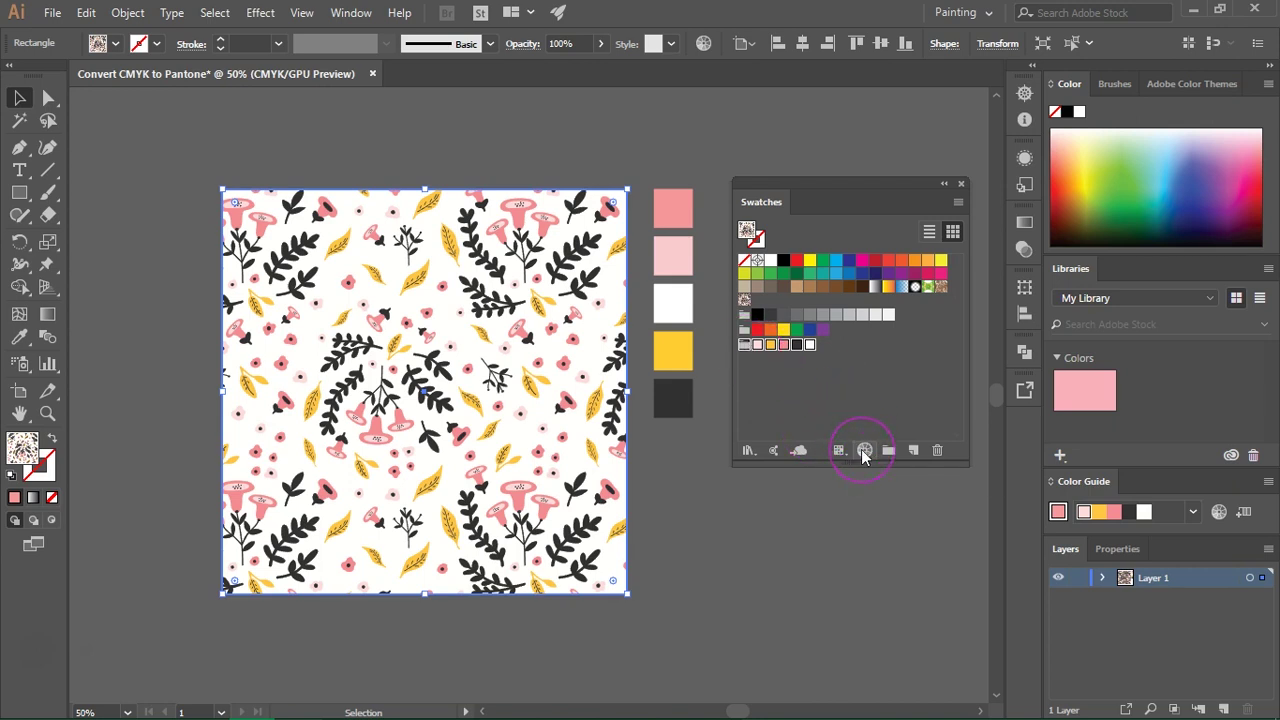
click(768, 289)
click(770, 289)
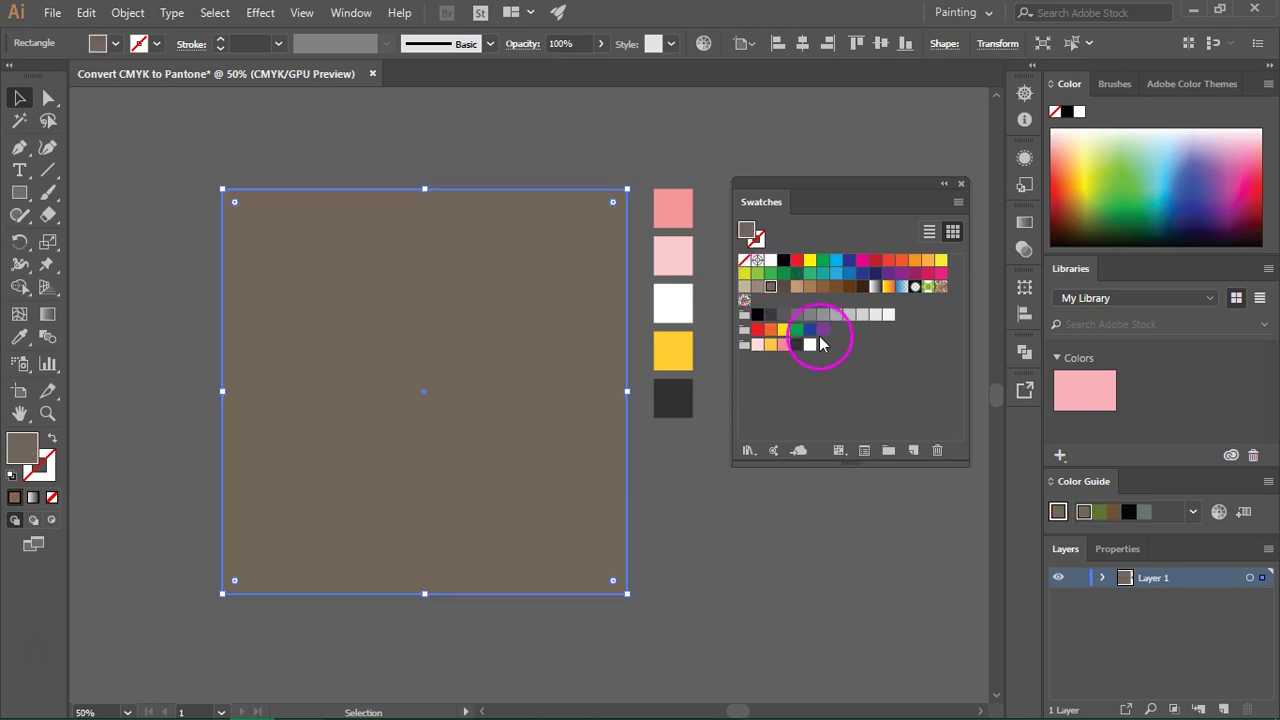
Restore the floral pattern fill and open Recolor Artwork for Color Group 1
click(745, 301)
click(746, 348)
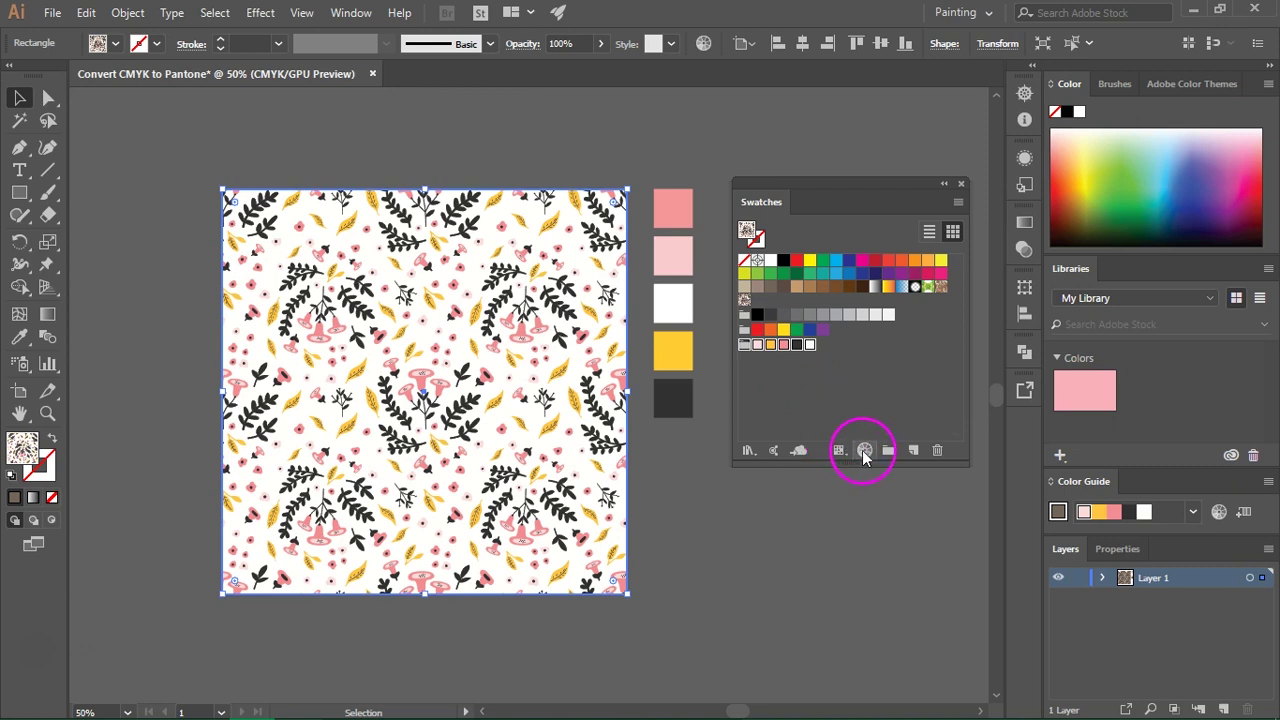
click(866, 452)
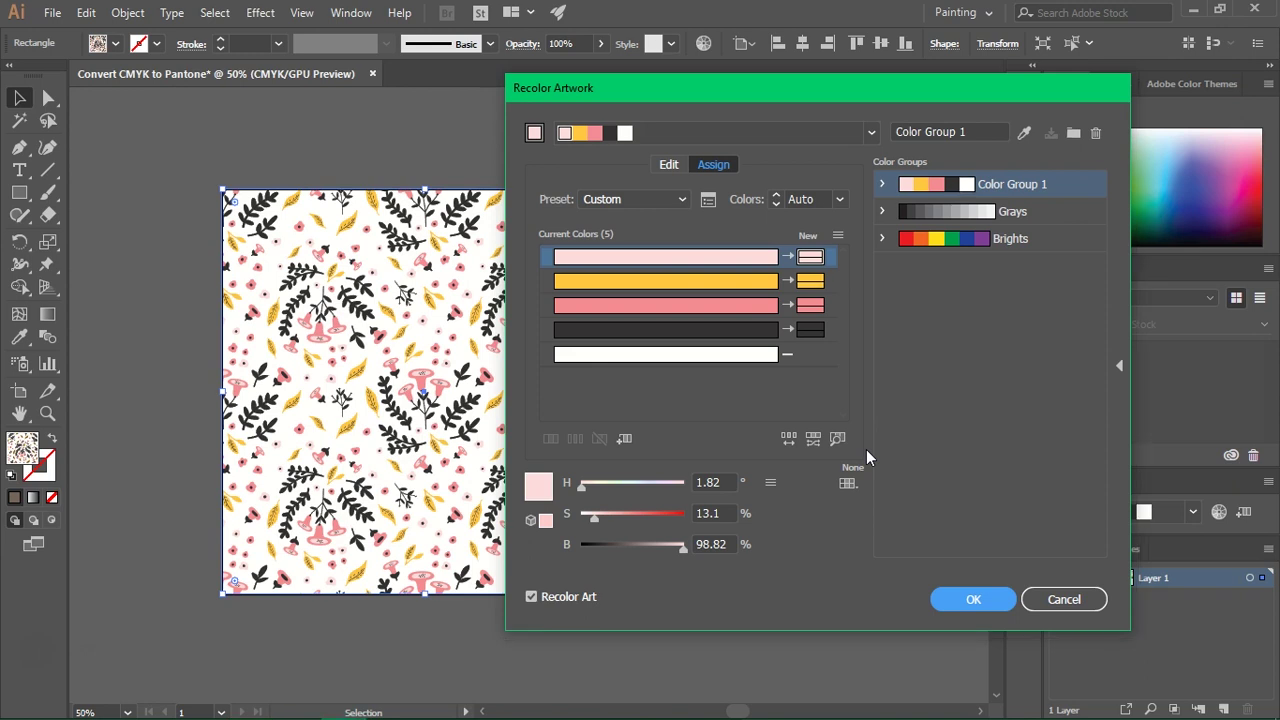
Limit the recolour colours to the PANTONE+ Solid Coated color book
click(921, 194)
click(848, 484)
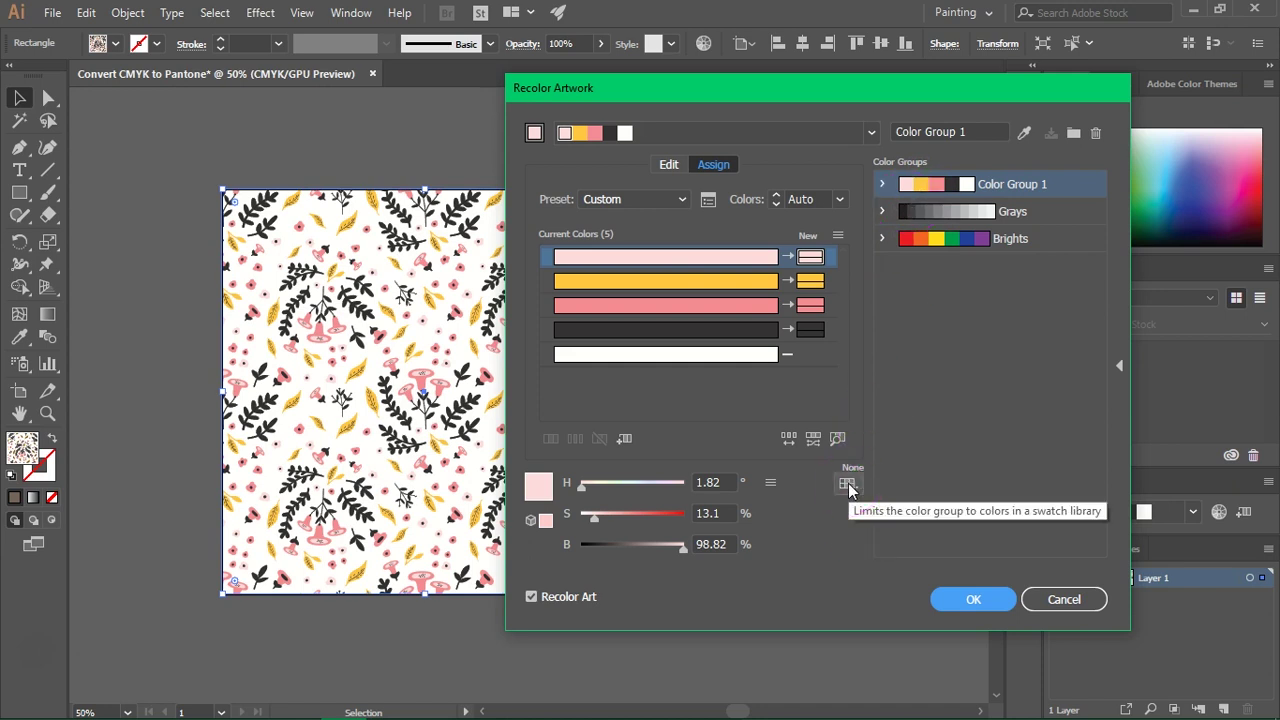
drag(848, 484, 707, 511)
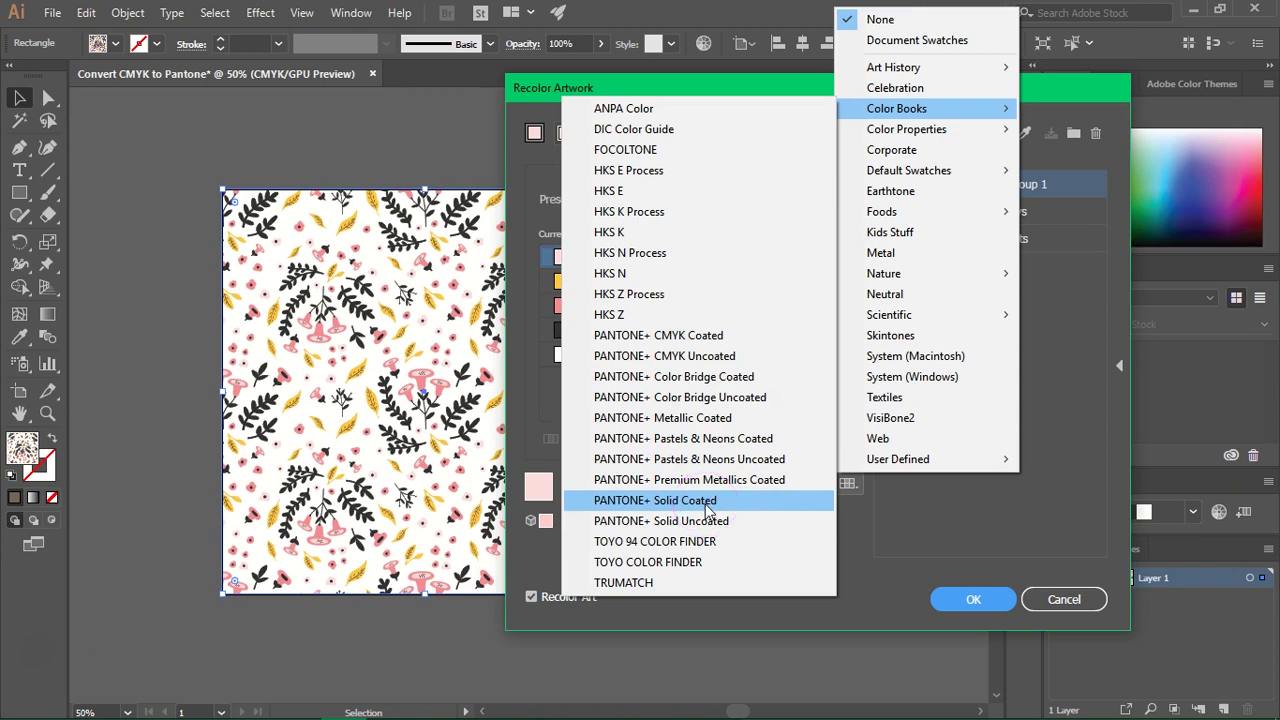
click(707, 511)
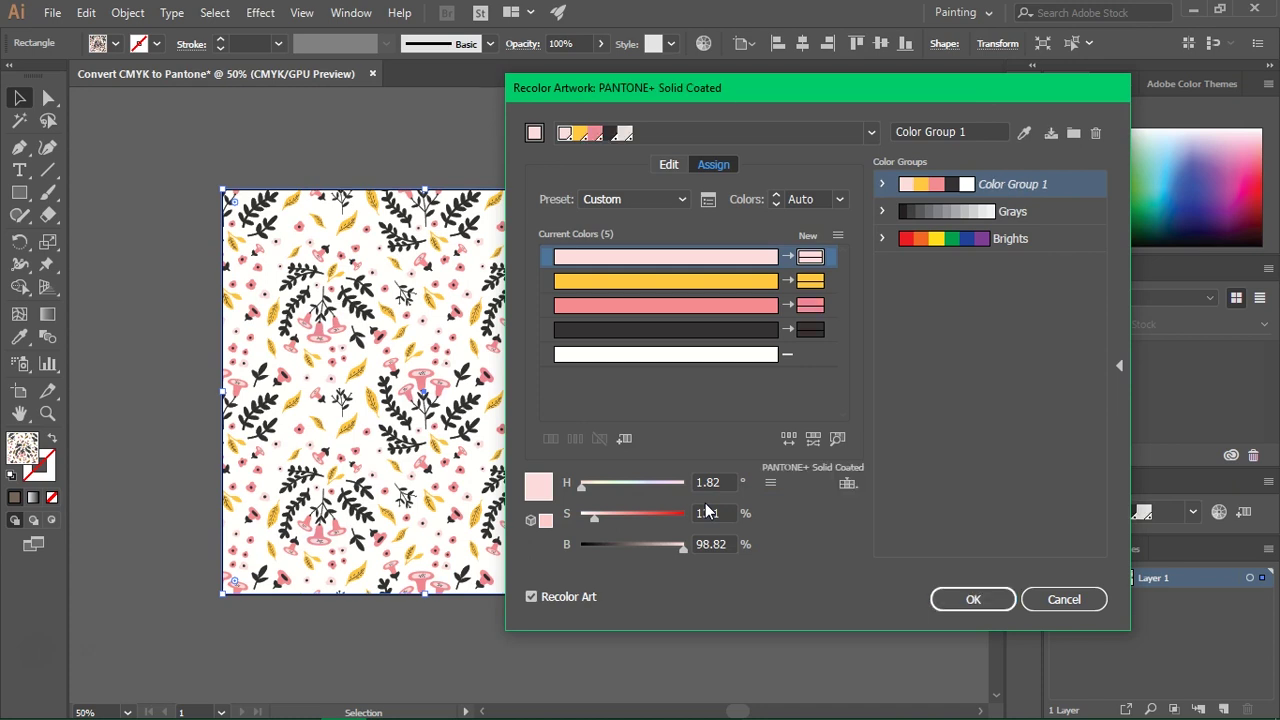
click(597, 145)
mouse_move(597, 145)
mouse_down()
mouse_move(566, 137)
mouse_move(566, 152)
mouse_up()
Save the Pantone colours as a new colour group named 'Patone Colors'
click(1072, 136)
key(Return)
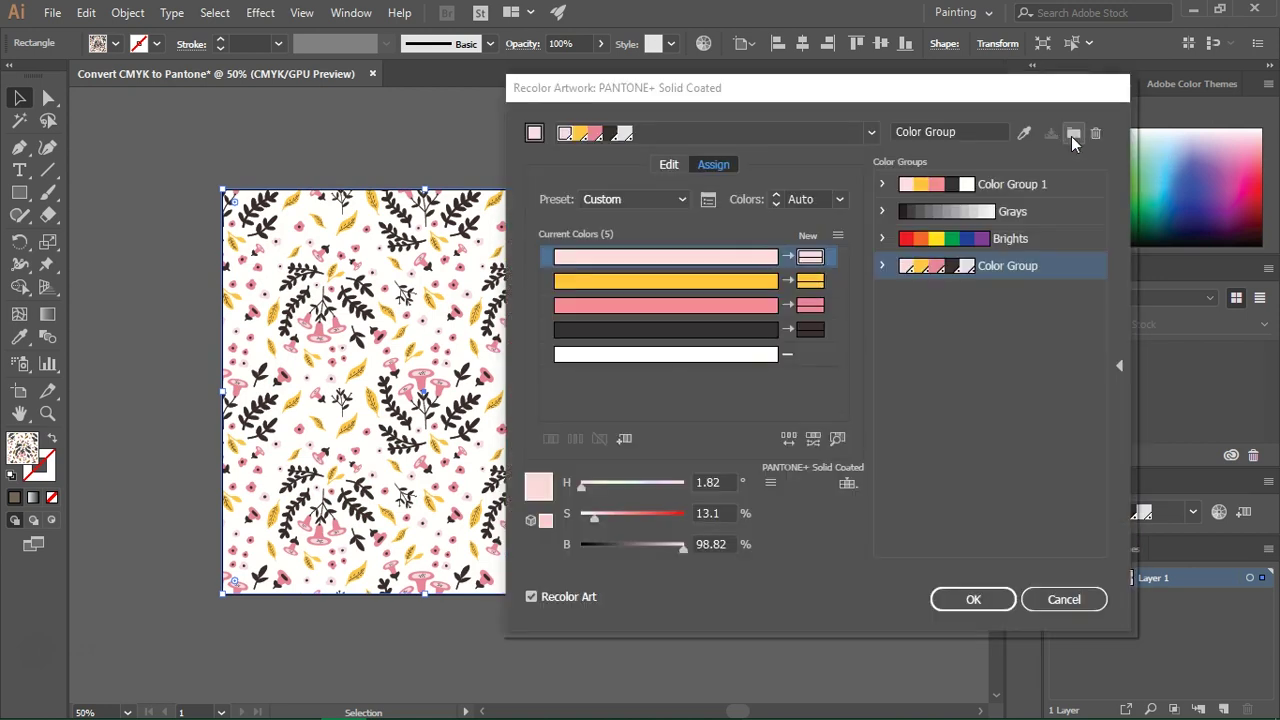
double_click(1020, 270)
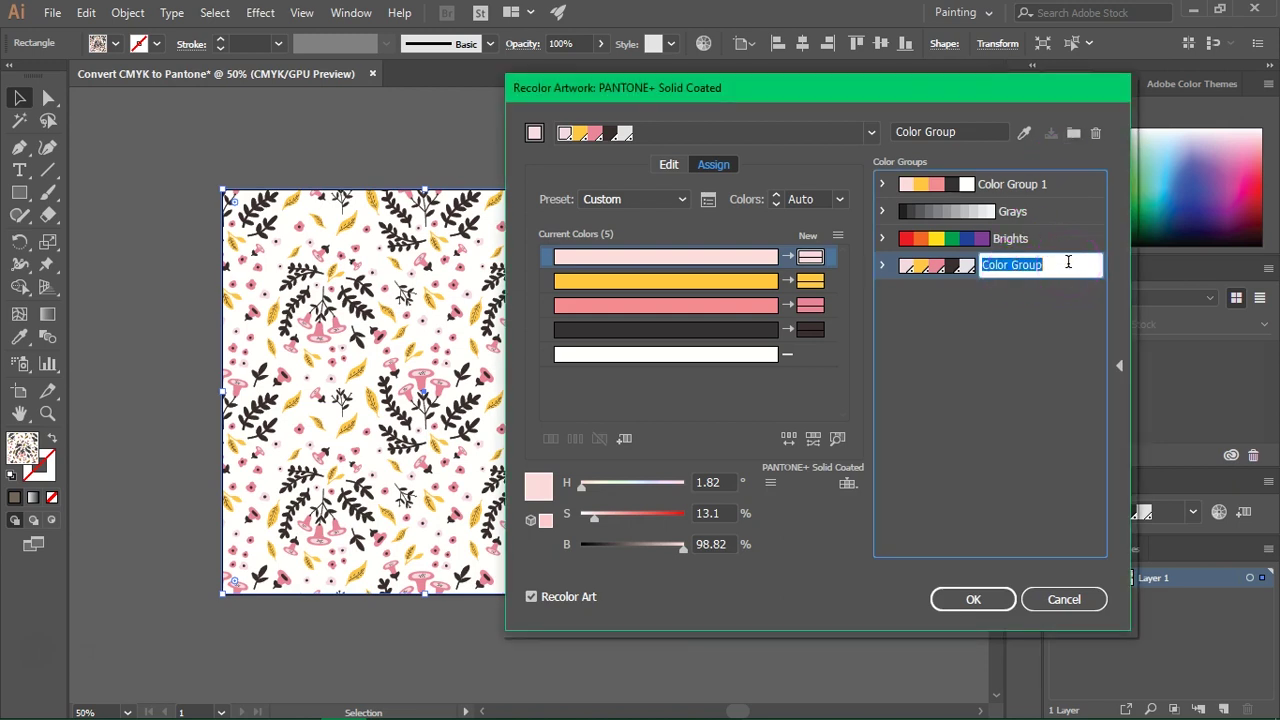
text(Patone)
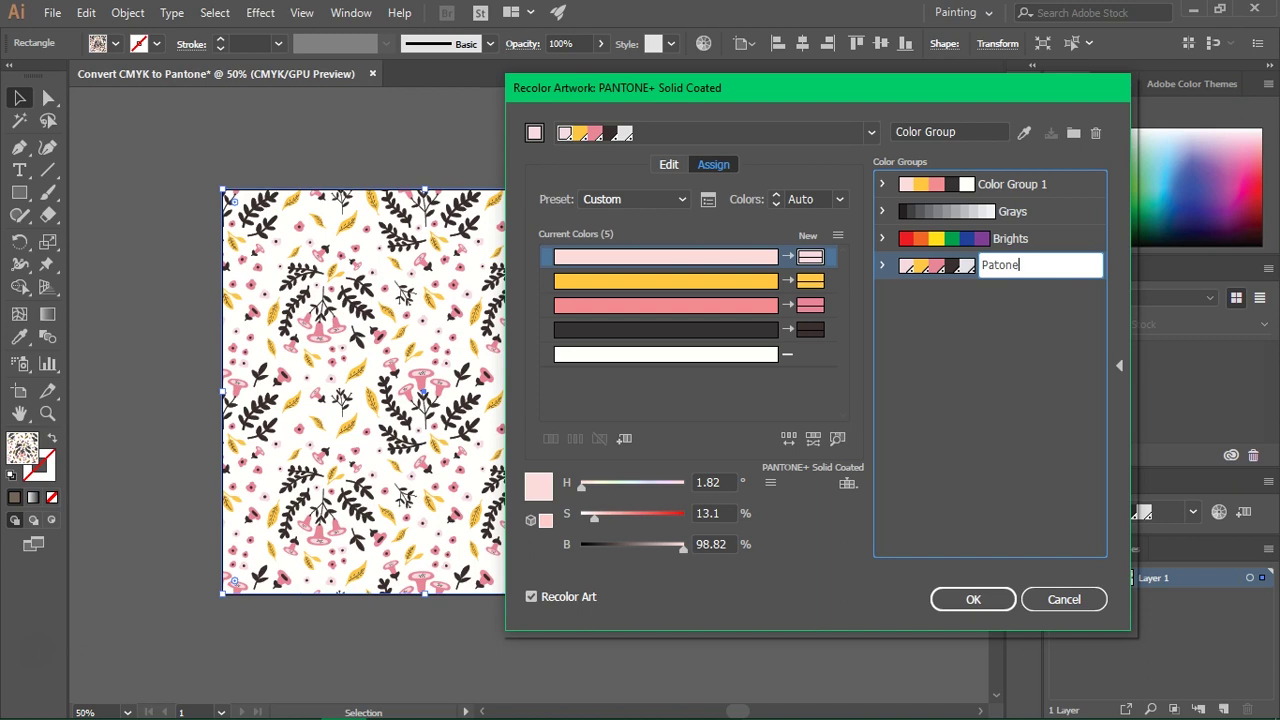
text( Colors)
click(1077, 284)
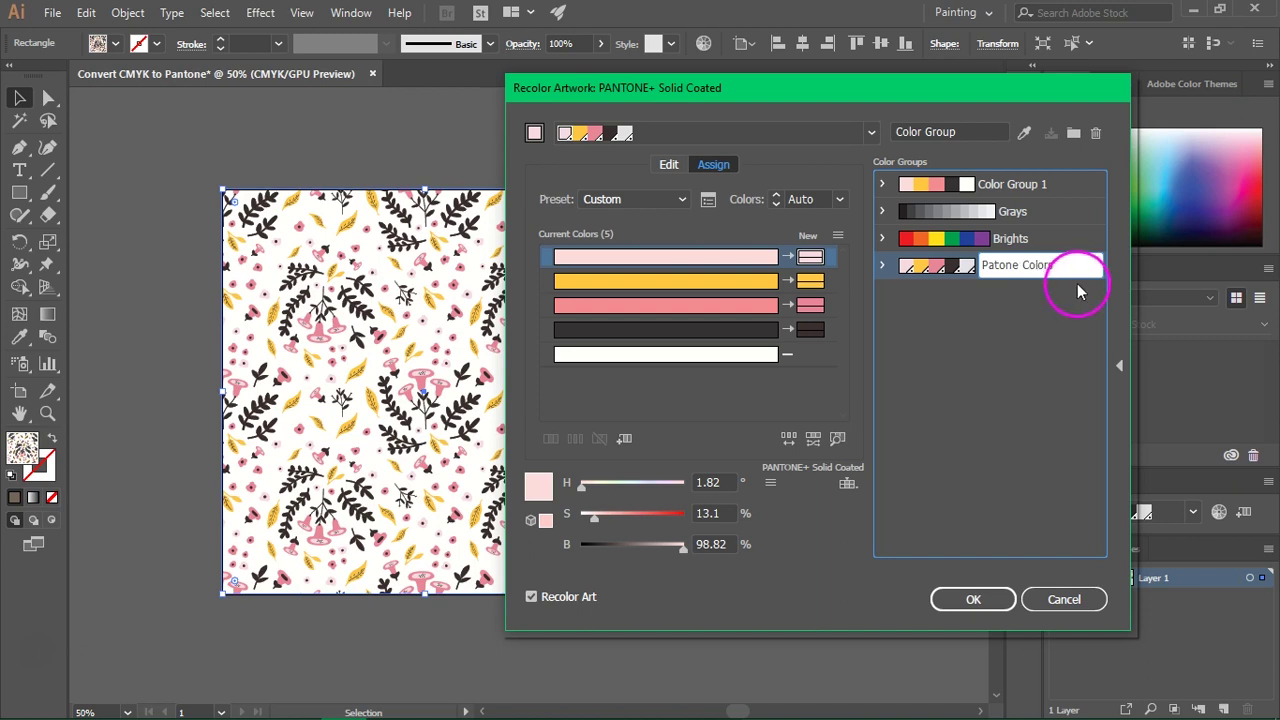
Apply the recolour, save changes to the swatch group, and select Patone Colors
click(955, 600)
click(800, 389)
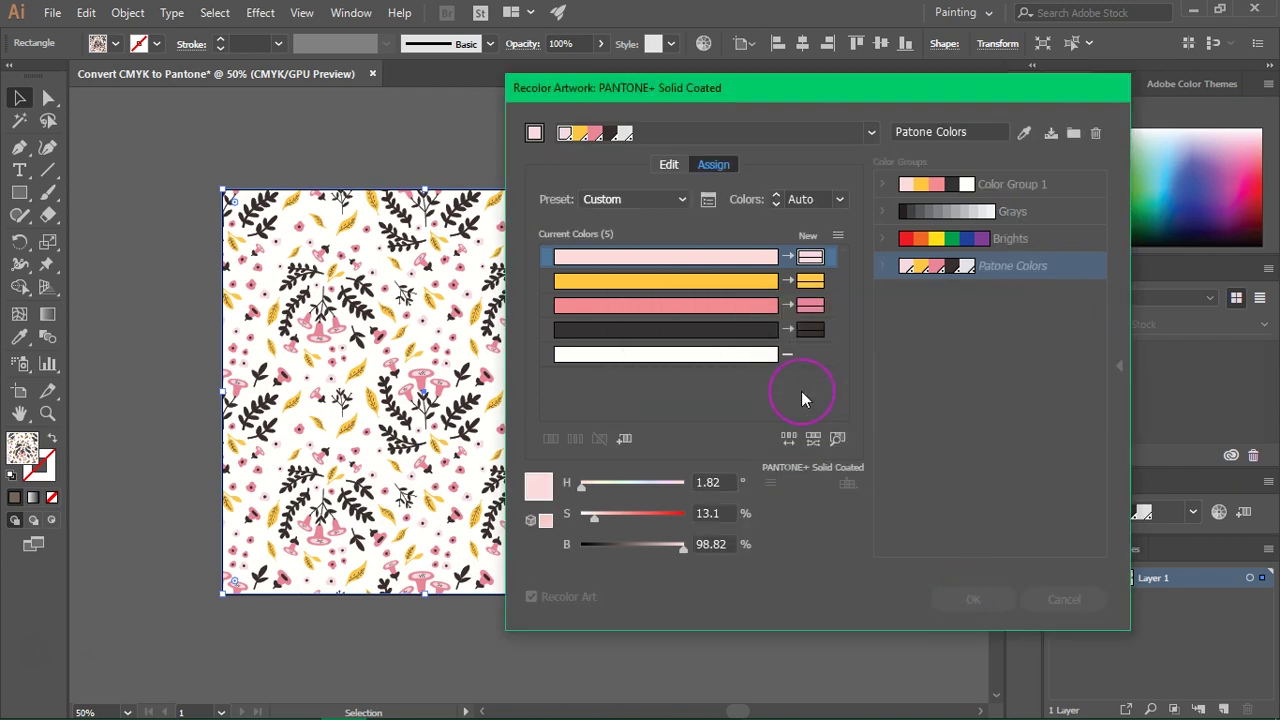
click(744, 362)
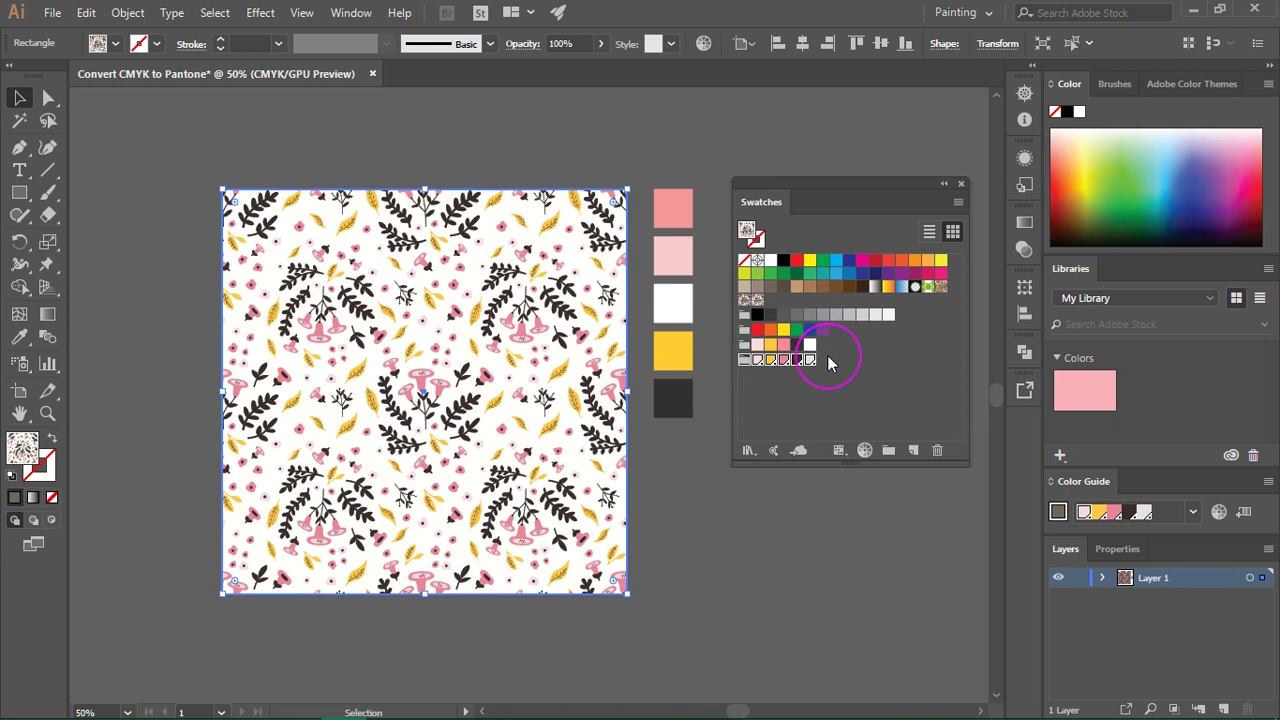
Duplicate the five colour squares into a second column beside the originals
drag(829, 182, 401, 143)
click(770, 180)
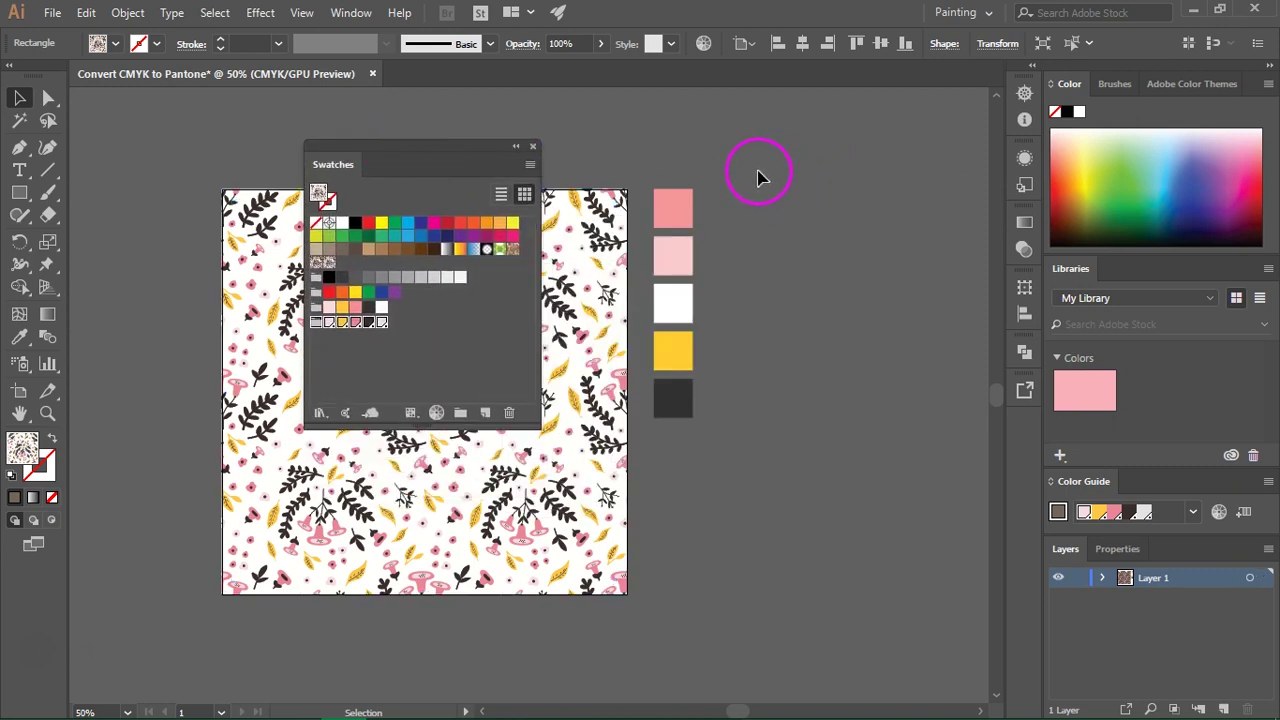
drag(665, 372, 741, 419)
click(817, 223)
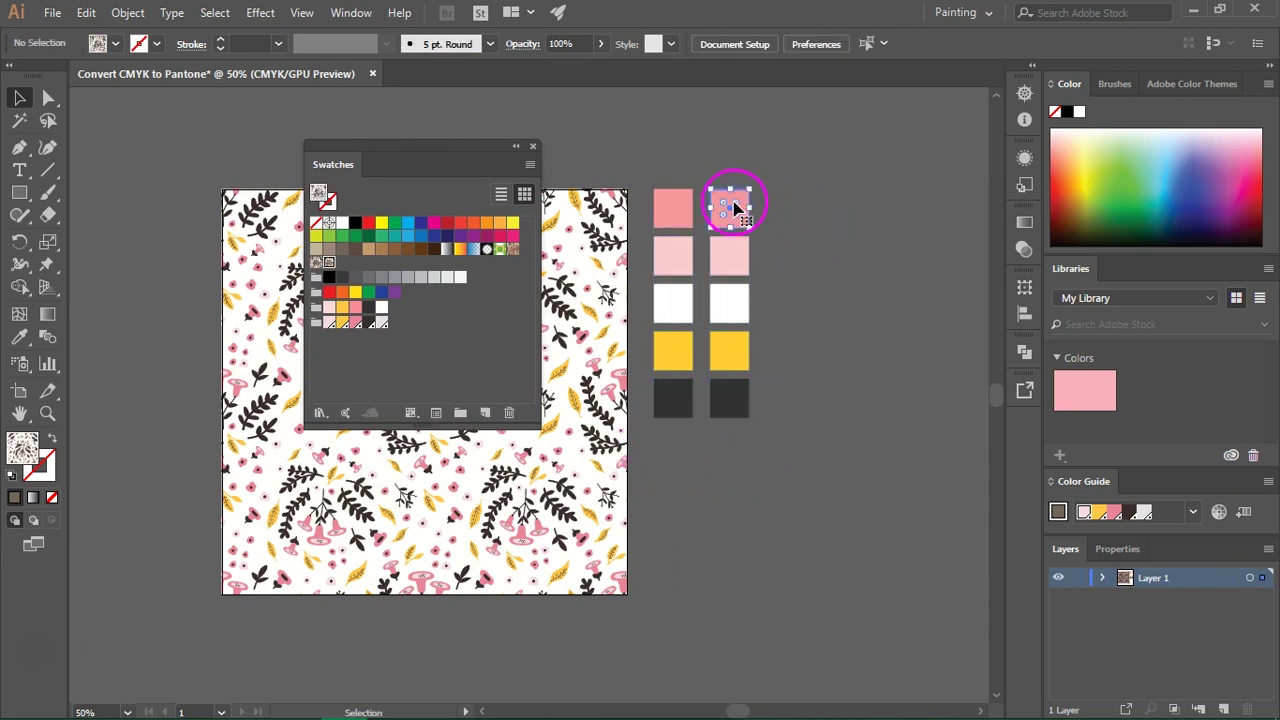
Fill the five copies with Patone Colors swatches: pink, light pink, pale, yellow, dark brown
click(356, 307)
click(730, 255)
click(330, 307)
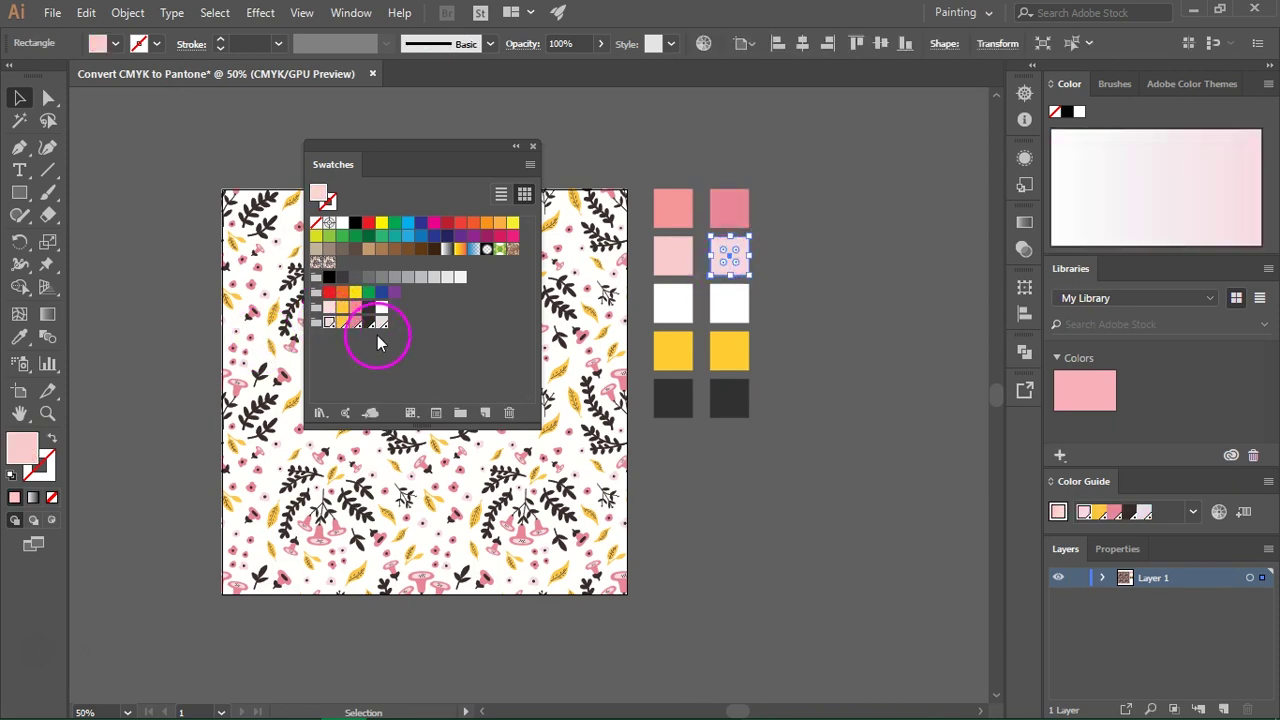
click(730, 302)
click(382, 307)
click(730, 350)
click(342, 322)
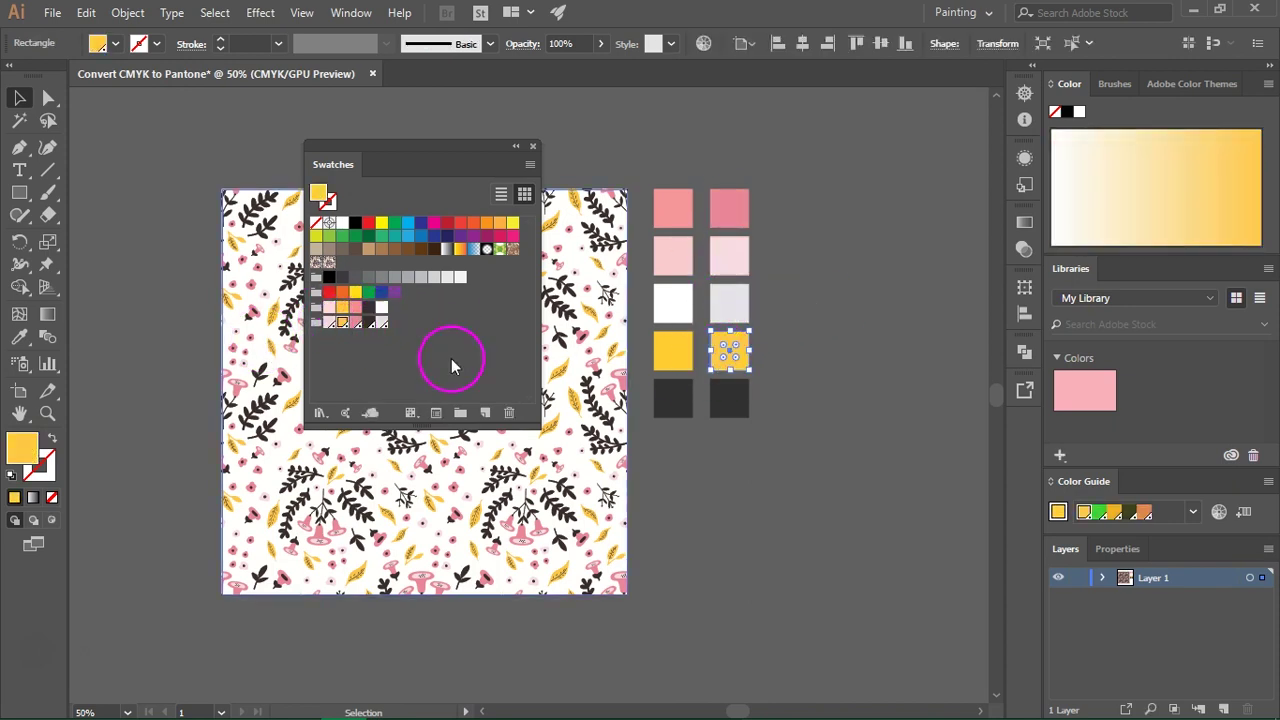
click(730, 398)
click(368, 322)
click(878, 314)
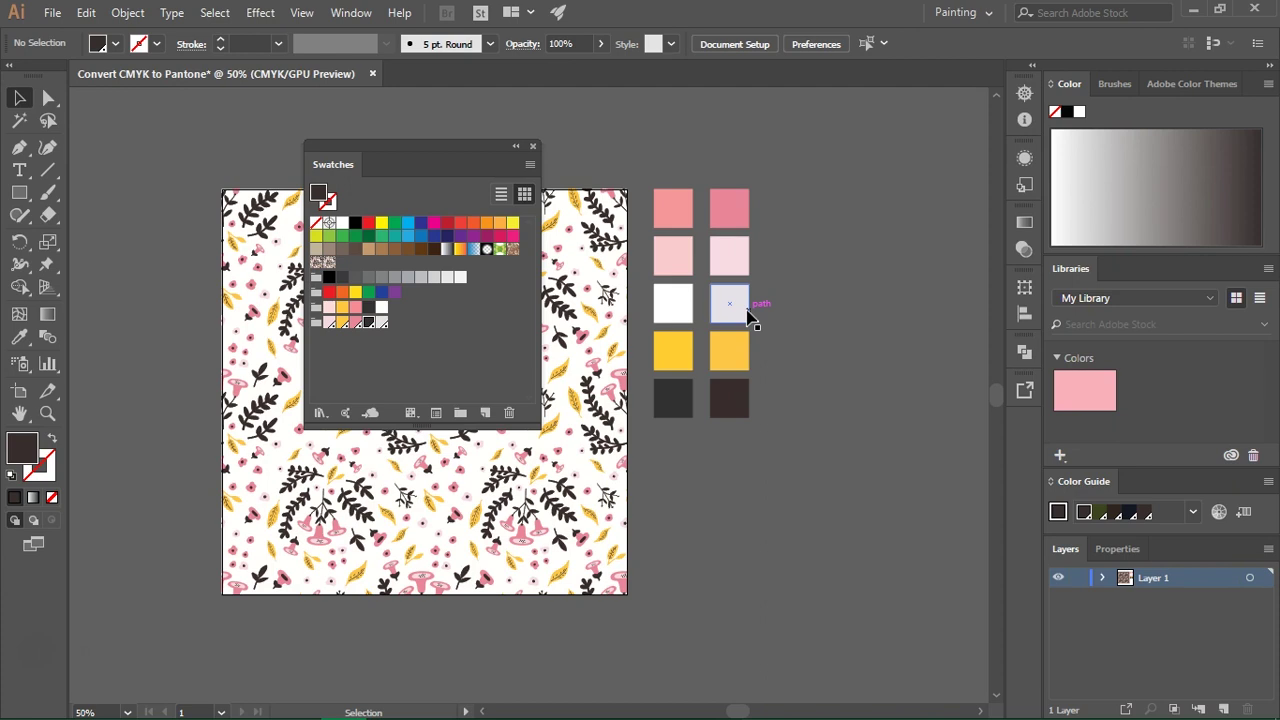
Fill the third copied square with the white swatch and deselect it
drag(752, 318, 697, 330)
click(729, 310)
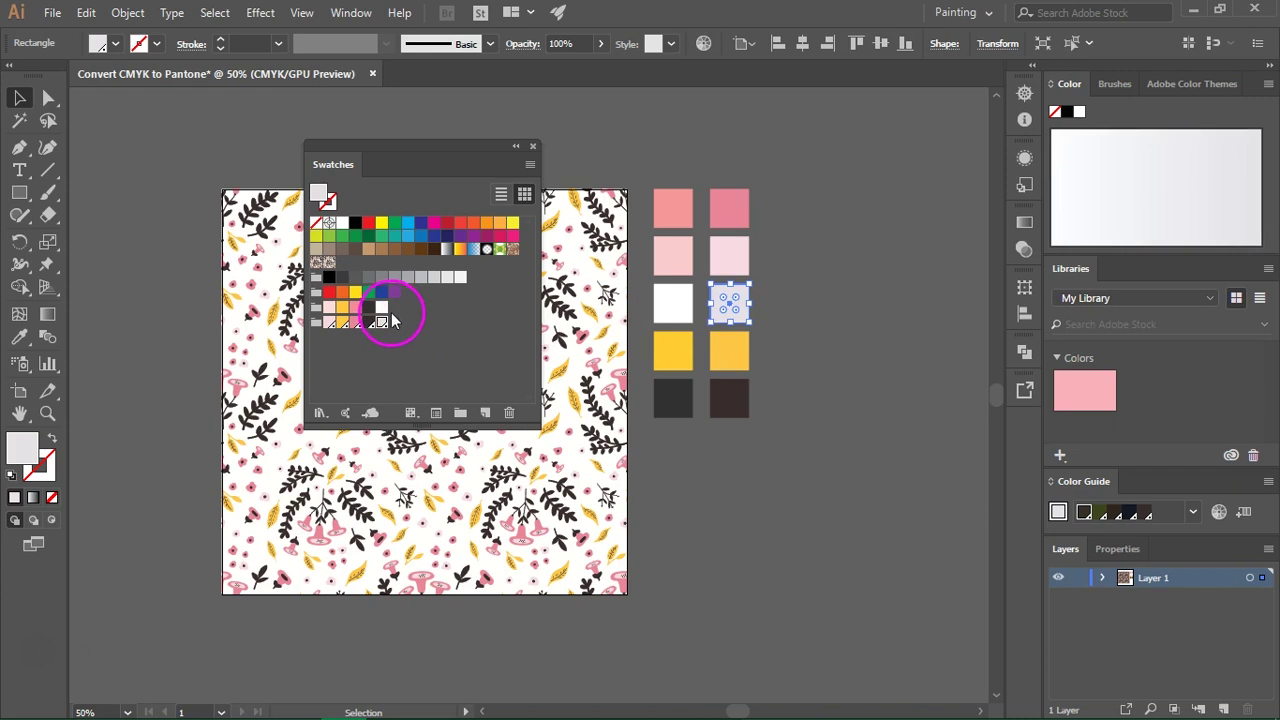
click(381, 308)
click(850, 276)
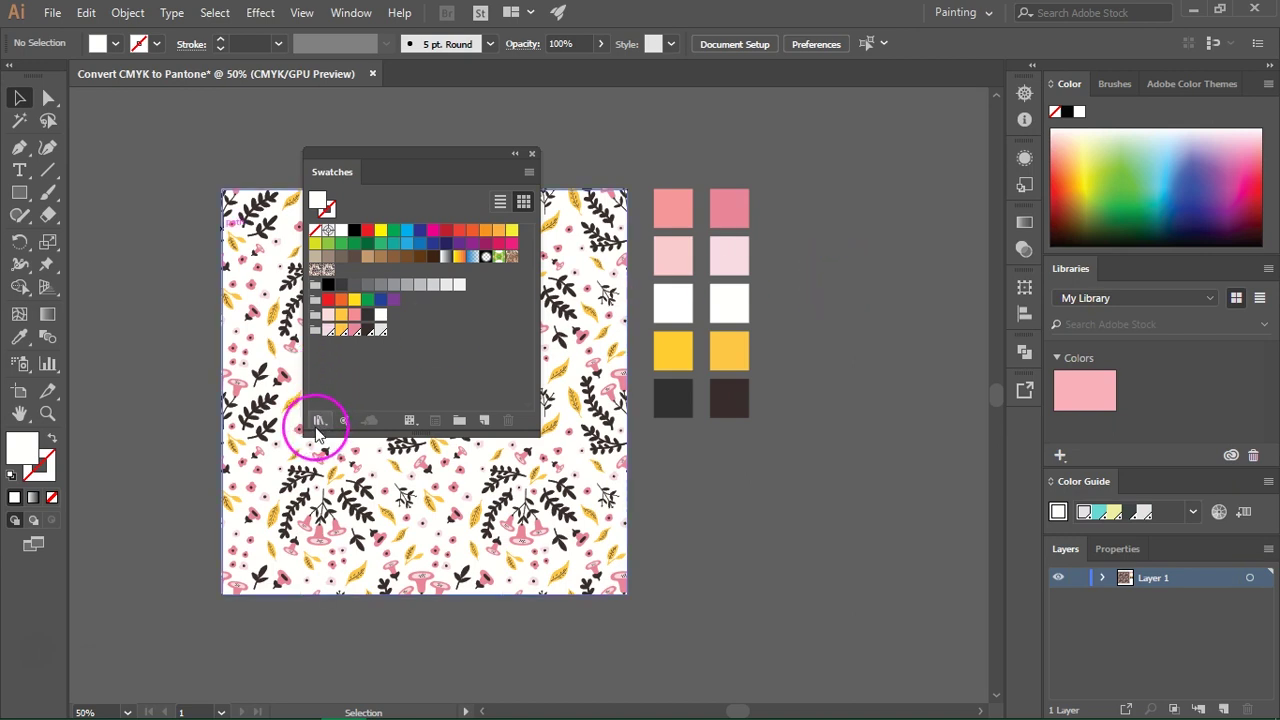
Open the PANTONE+ Solid Coated swatch library from Color Books
click(317, 424)
mouse_move(452, 292)
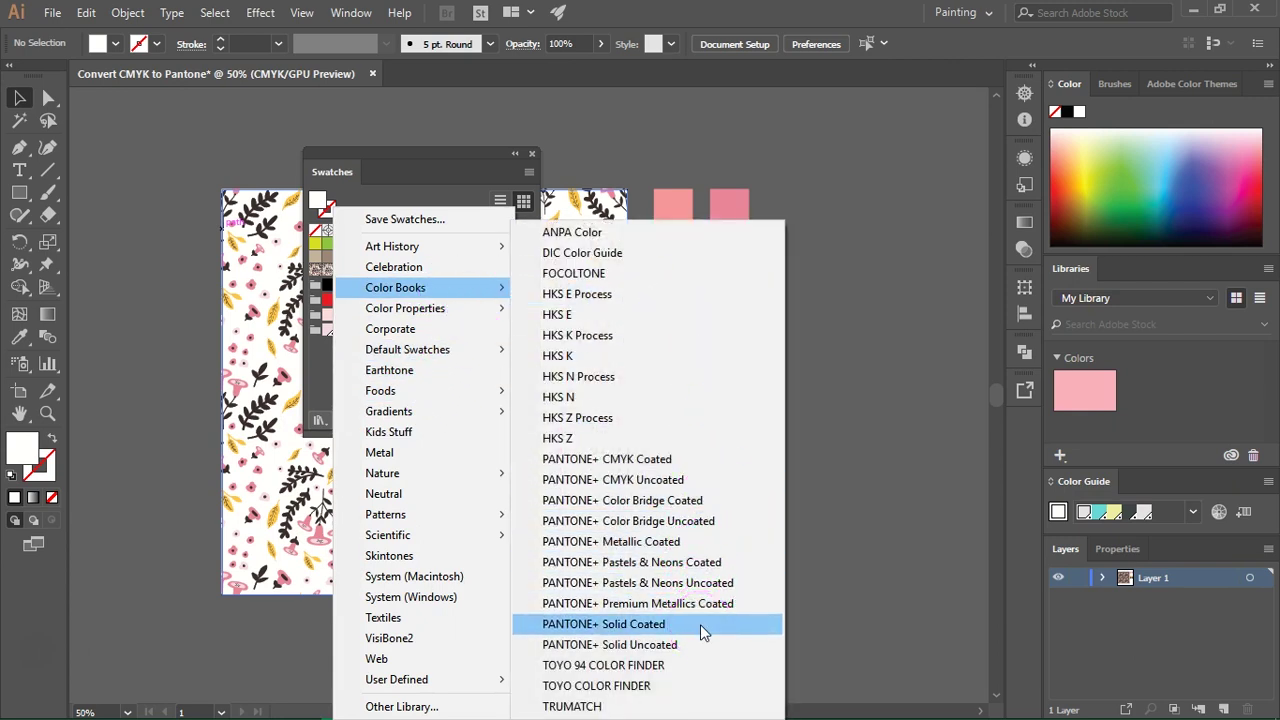
click(703, 624)
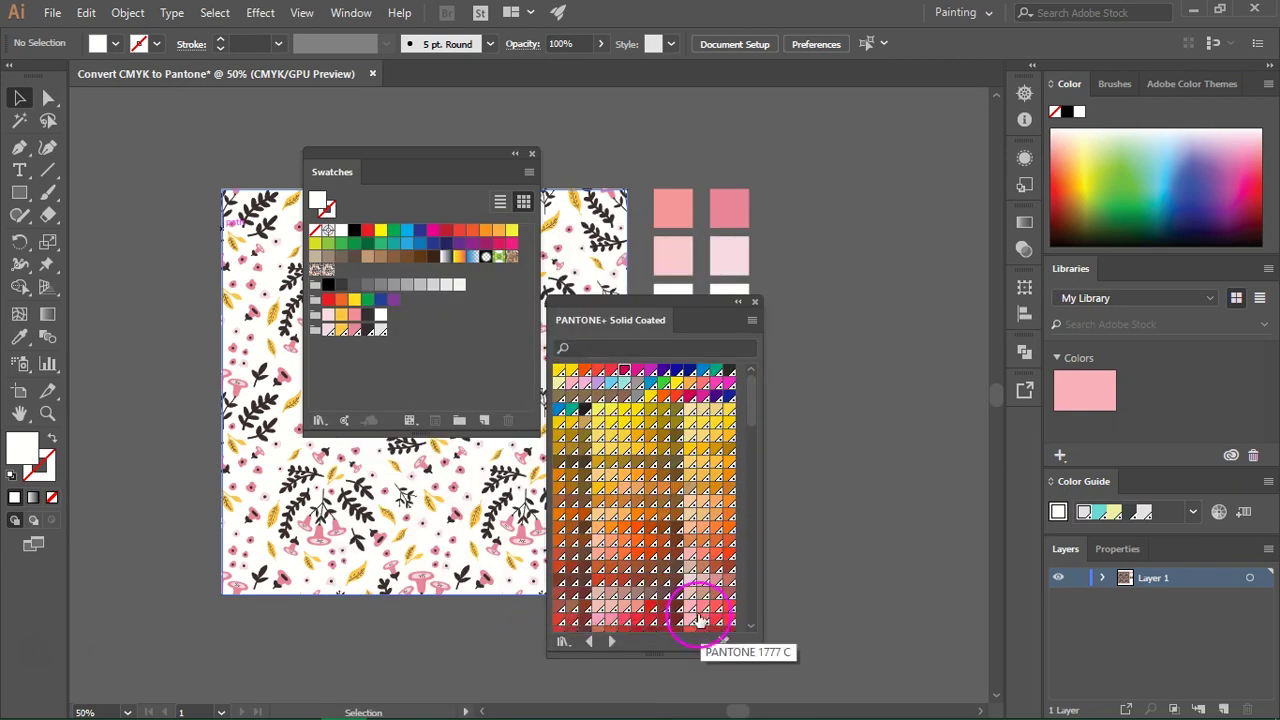
click(603, 343)
scroll(672, 443, down, 5)
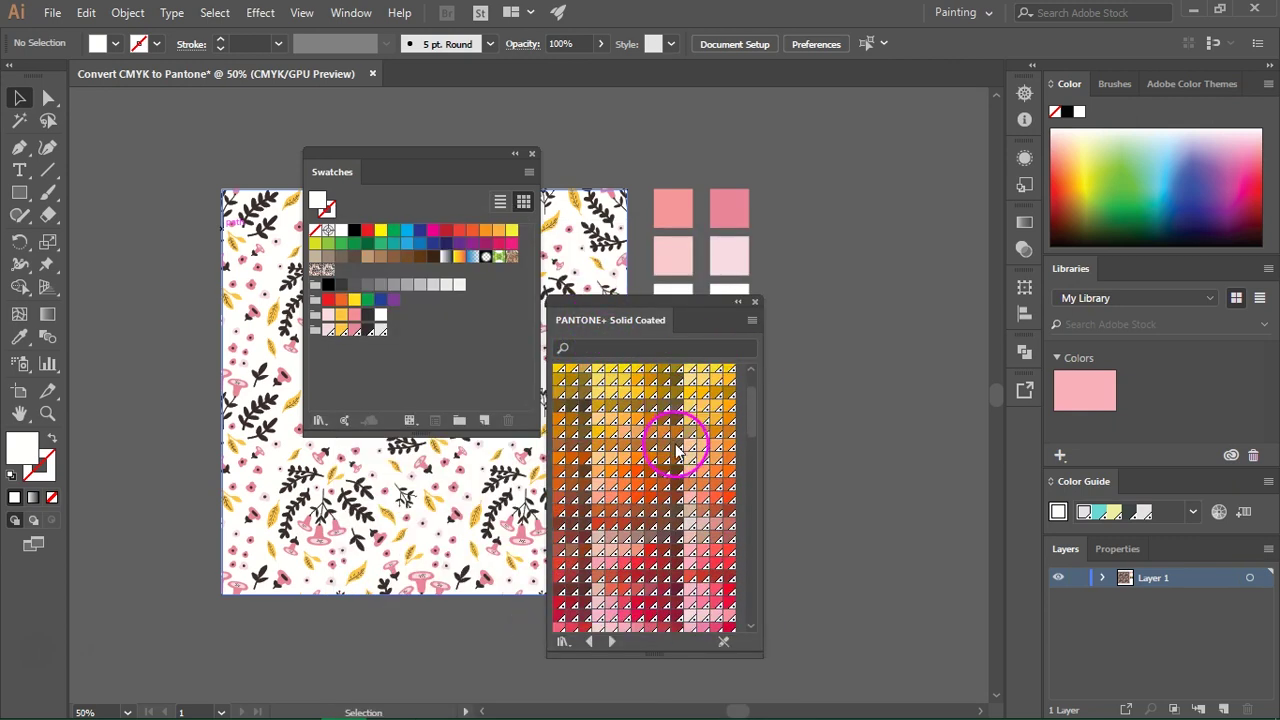
scroll(676, 463, down, 10)
Search the library for 'rubine red' and add its swatch to the document swatches
click(651, 348)
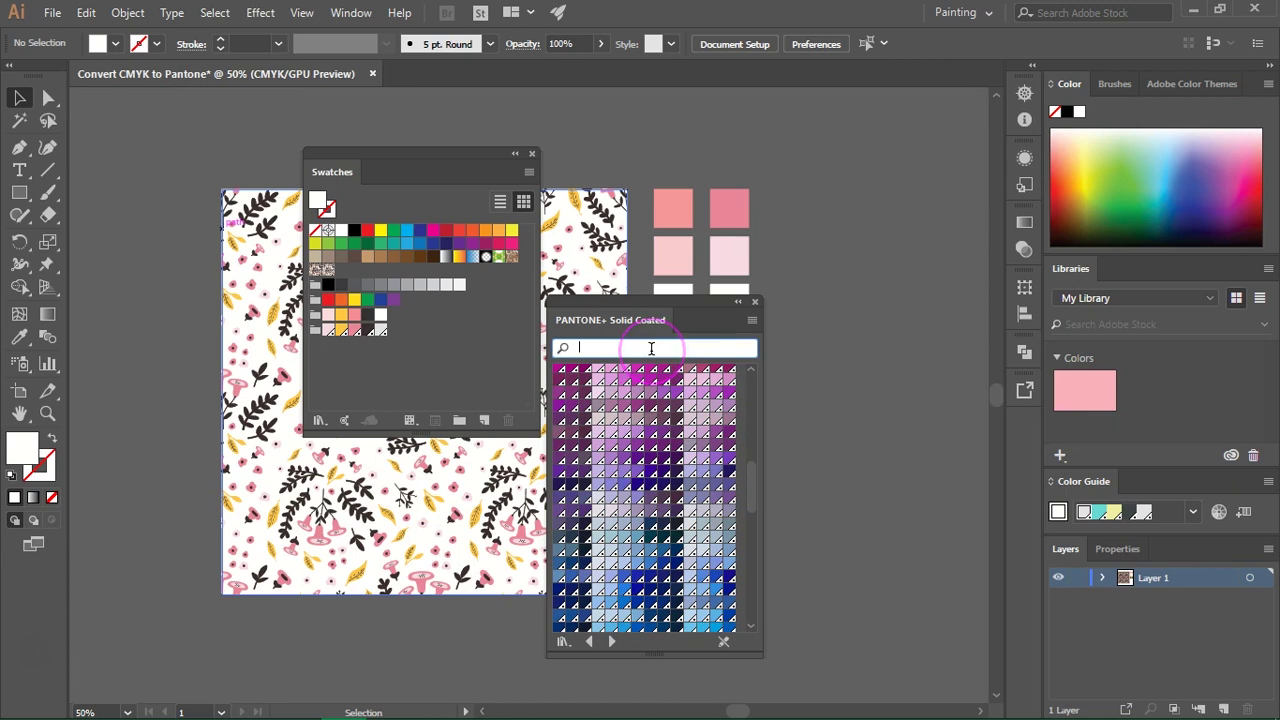
text(rubin)
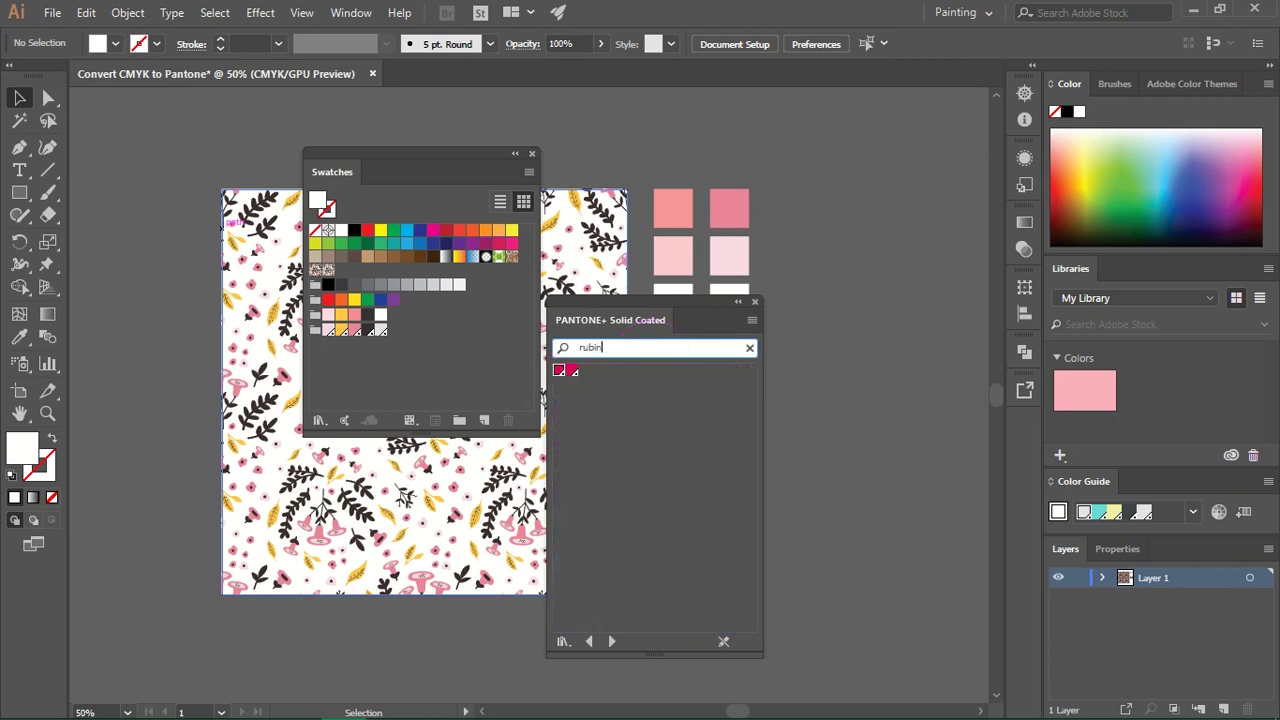
text(e red)
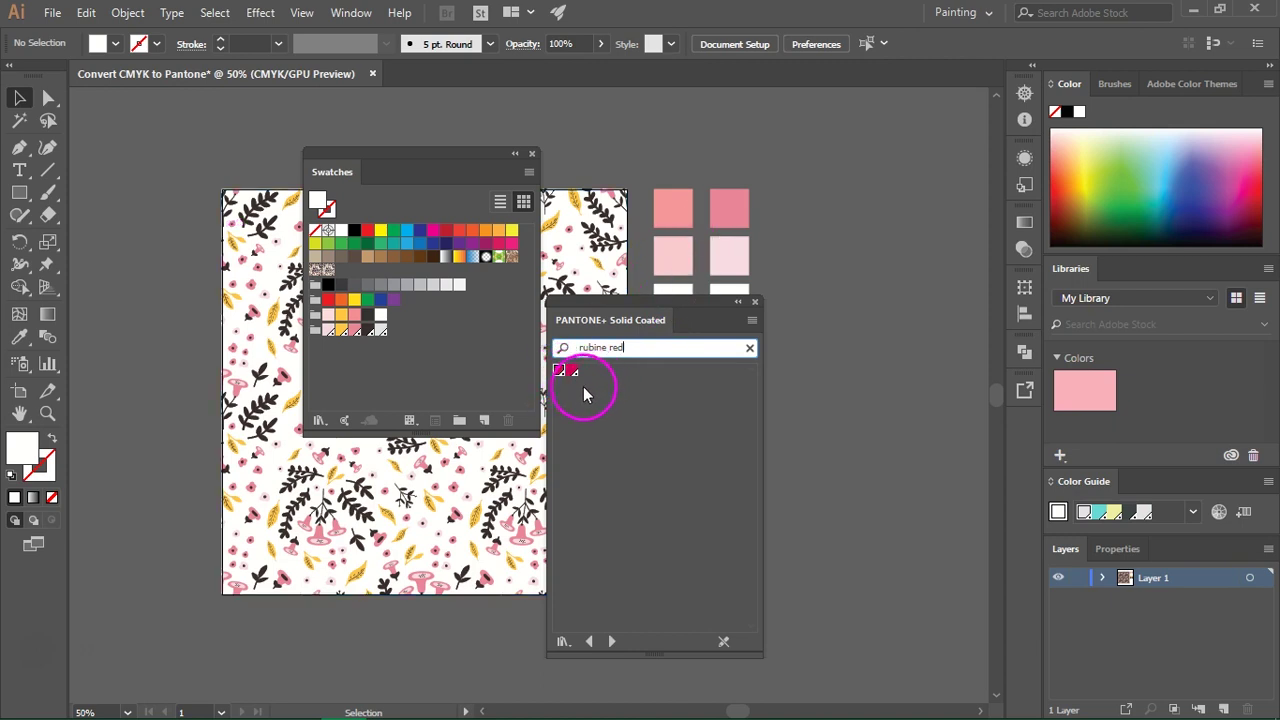
click(560, 371)
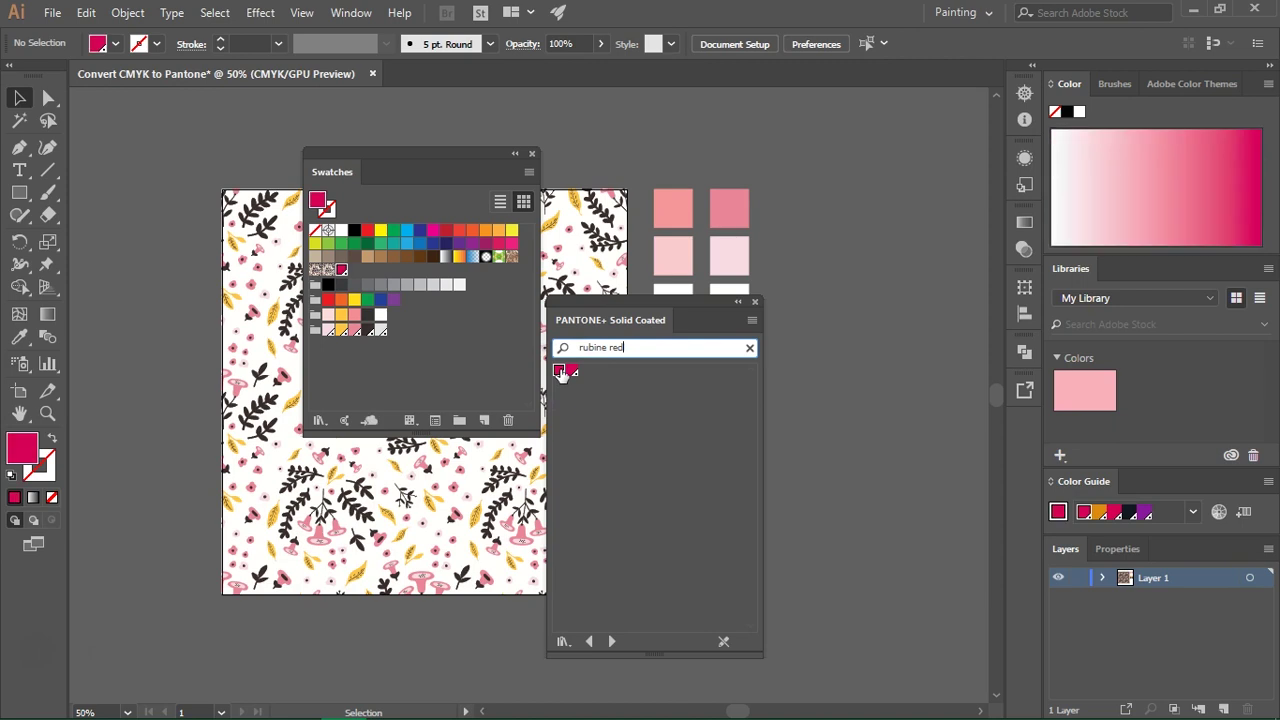
click(575, 420)
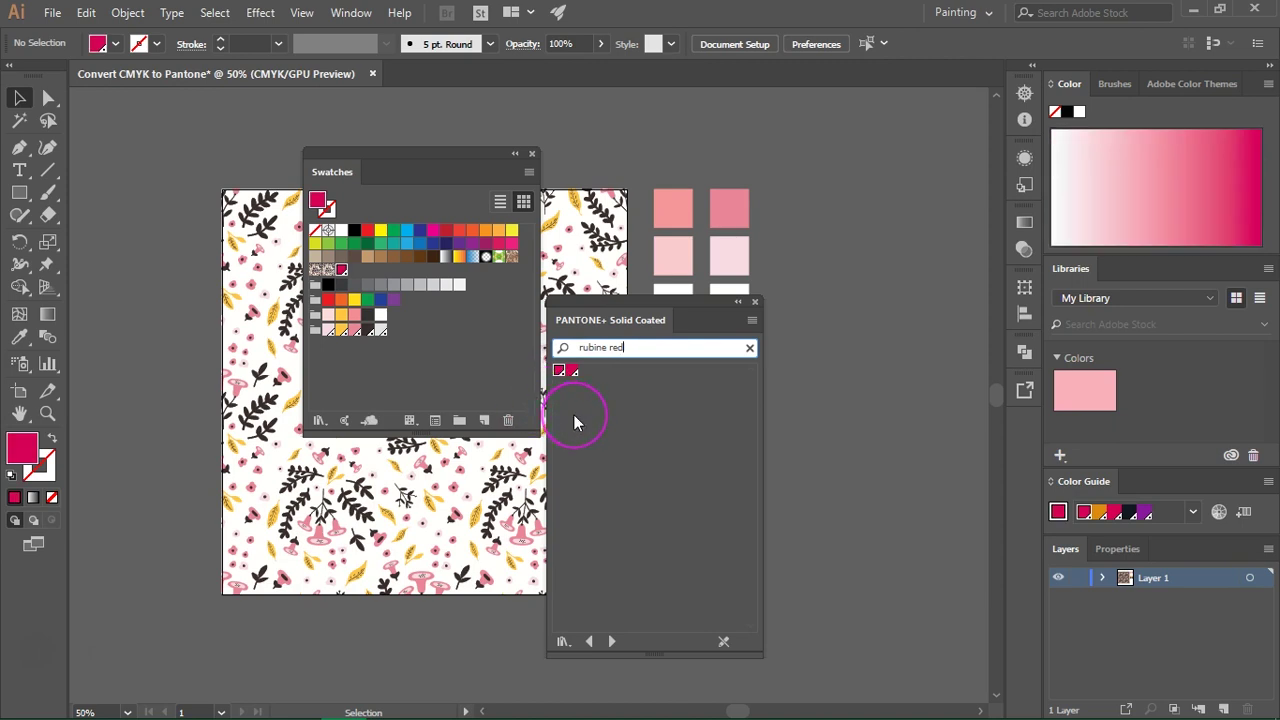